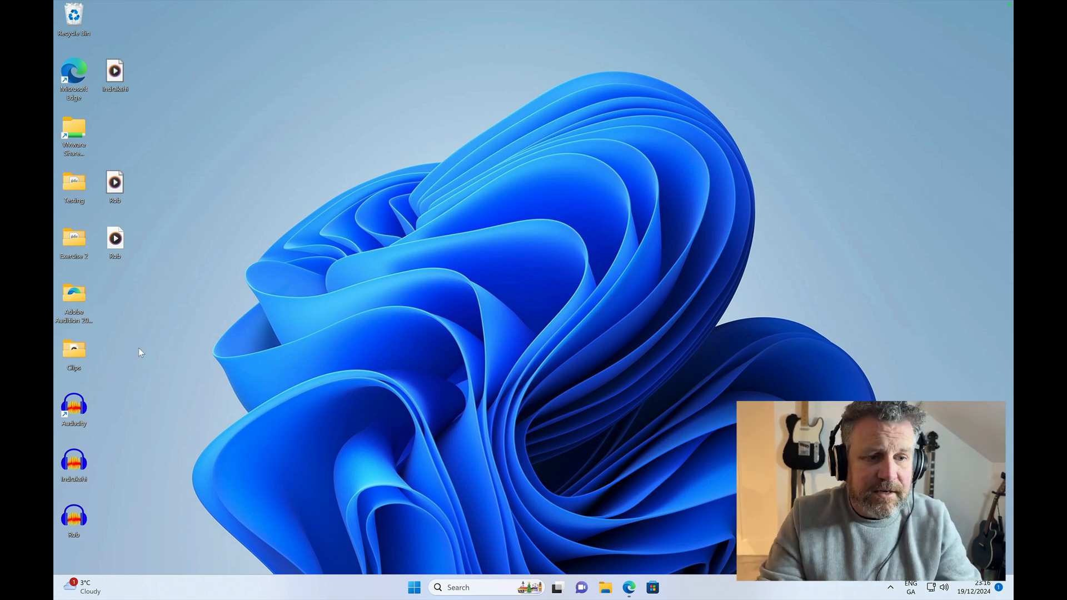
# Open Audacity and delete the lower of the two identically named recordings from the desktop
pyautogui.doubleClick(74, 408)
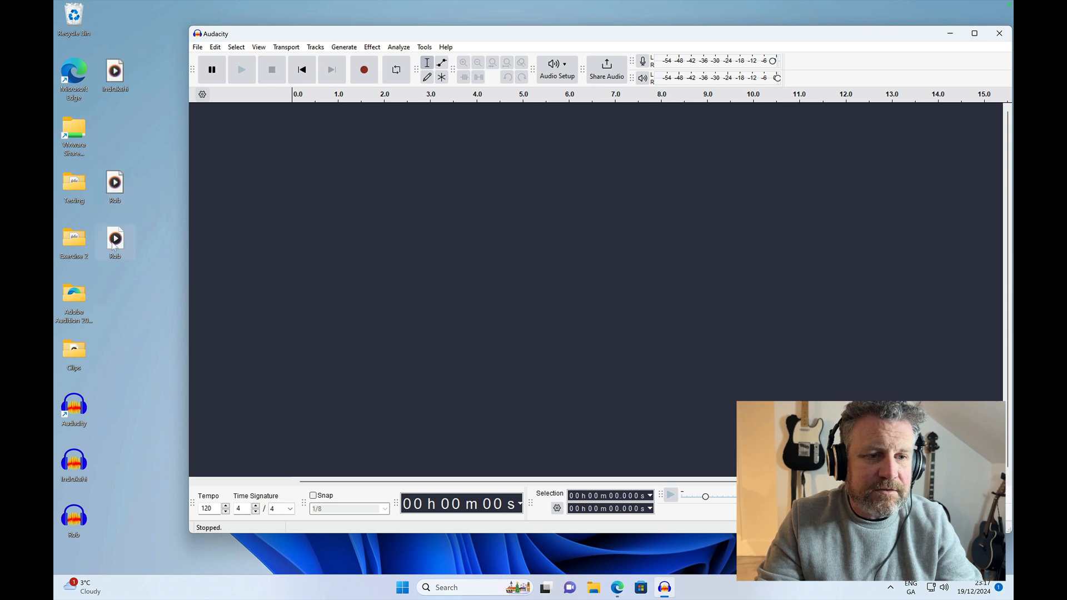
pyautogui.click(113, 246)
pyautogui.rightClick(114, 245)
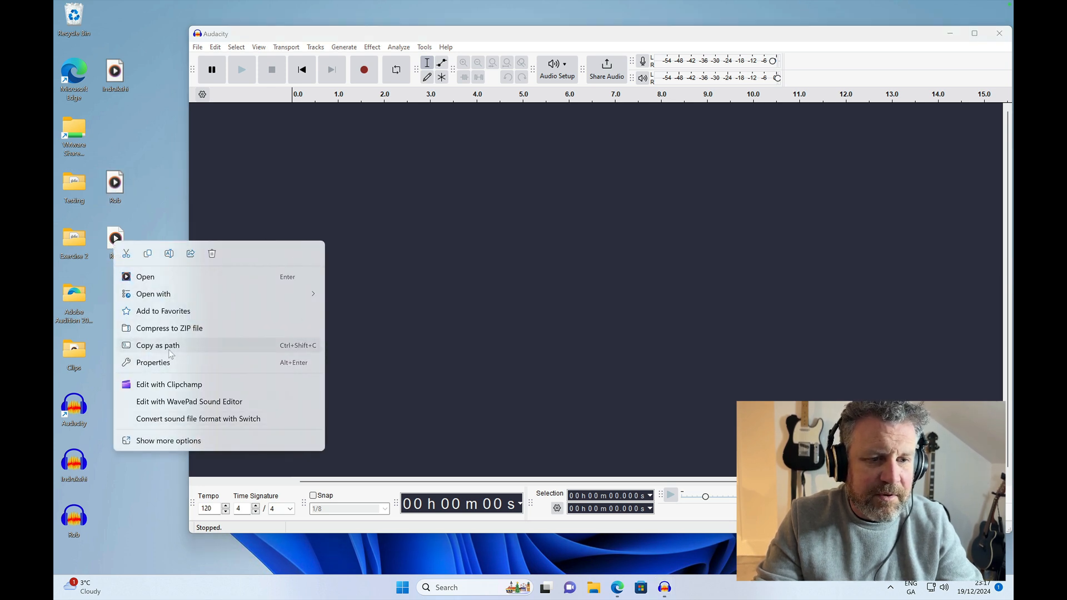
pyautogui.click(211, 254)
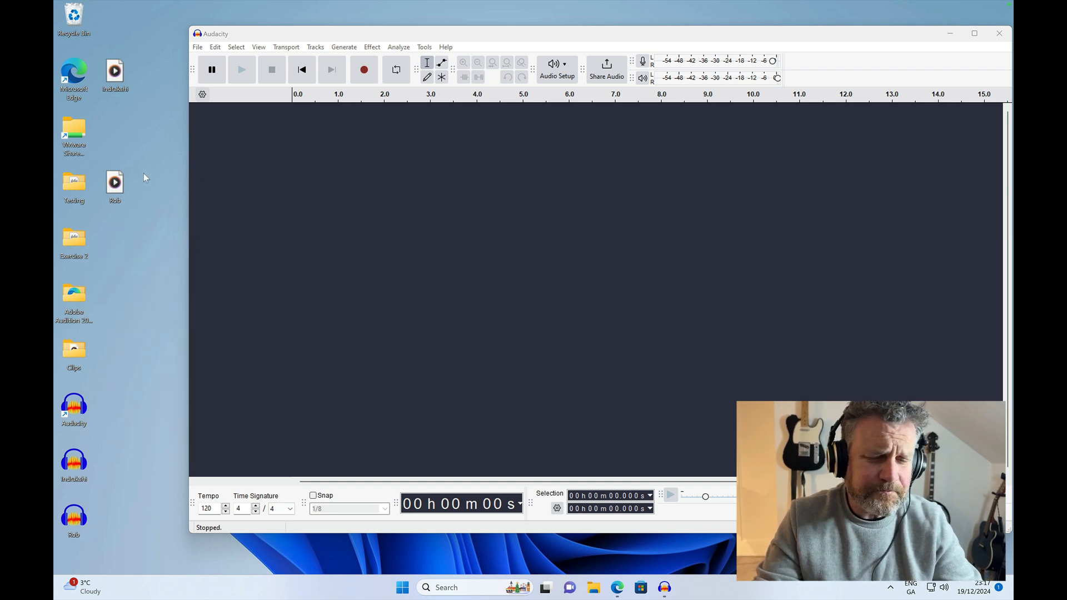
# Import the two speakers' recordings from the desktop as separate tracks, with the mono recording above the stereo one
pyautogui.moveTo(114, 183); pyautogui.dragTo(283, 177)
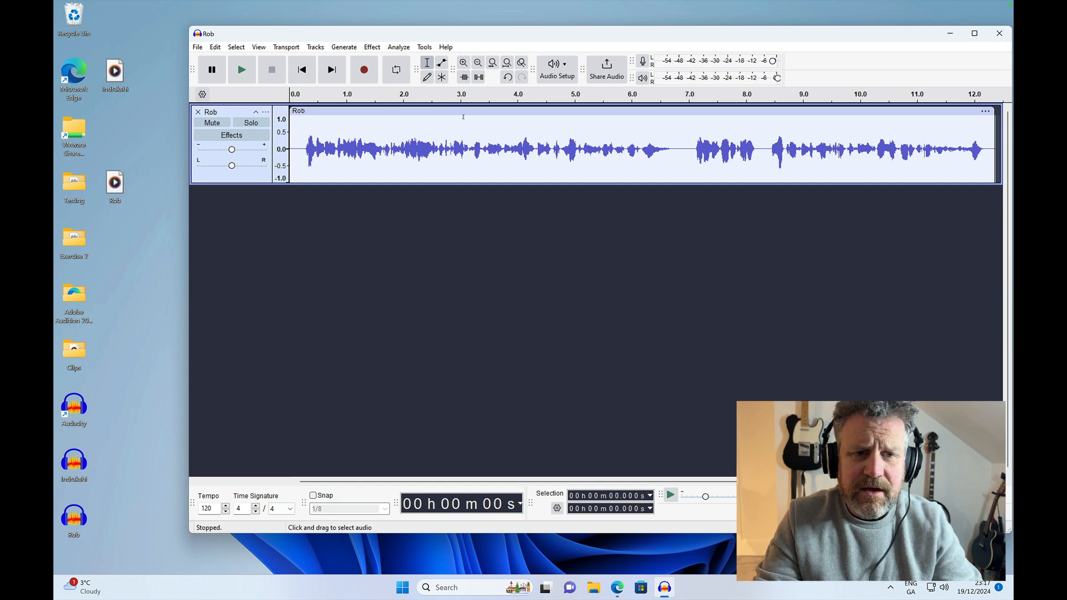
pyautogui.moveTo(114, 69); pyautogui.dragTo(278, 253)
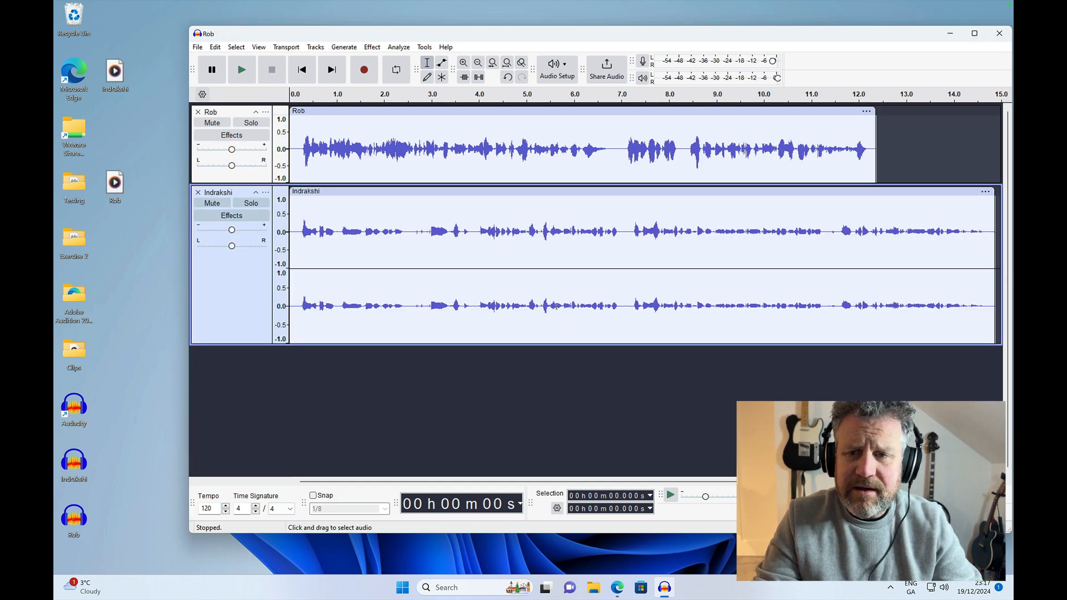
# Play both tracks together from the beginning to hear how the two voices overlap, and stop playback
pyautogui.click(296, 99)
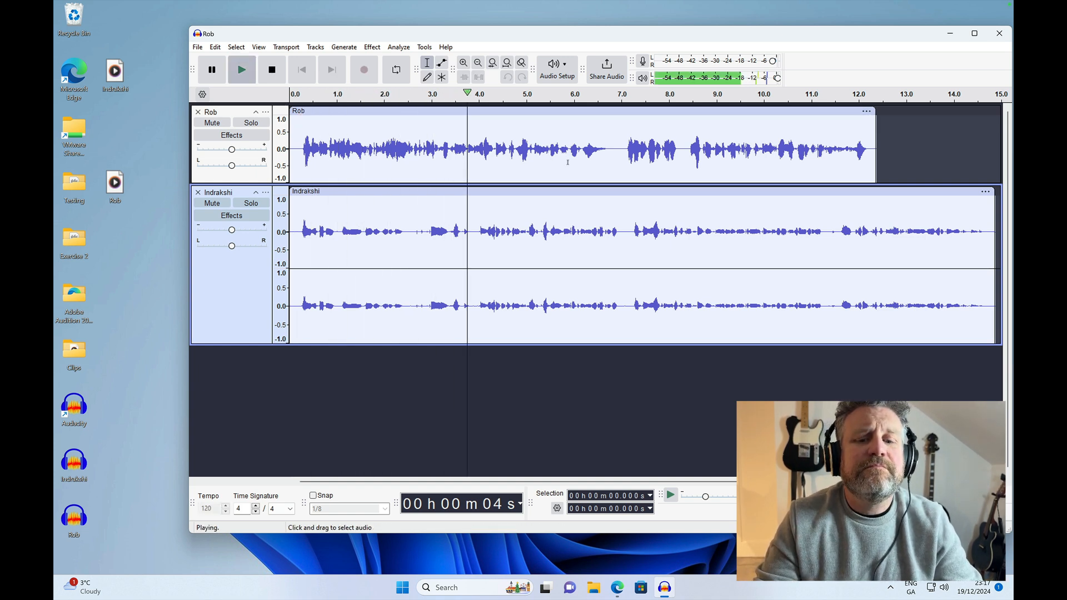
pyautogui.press('space')
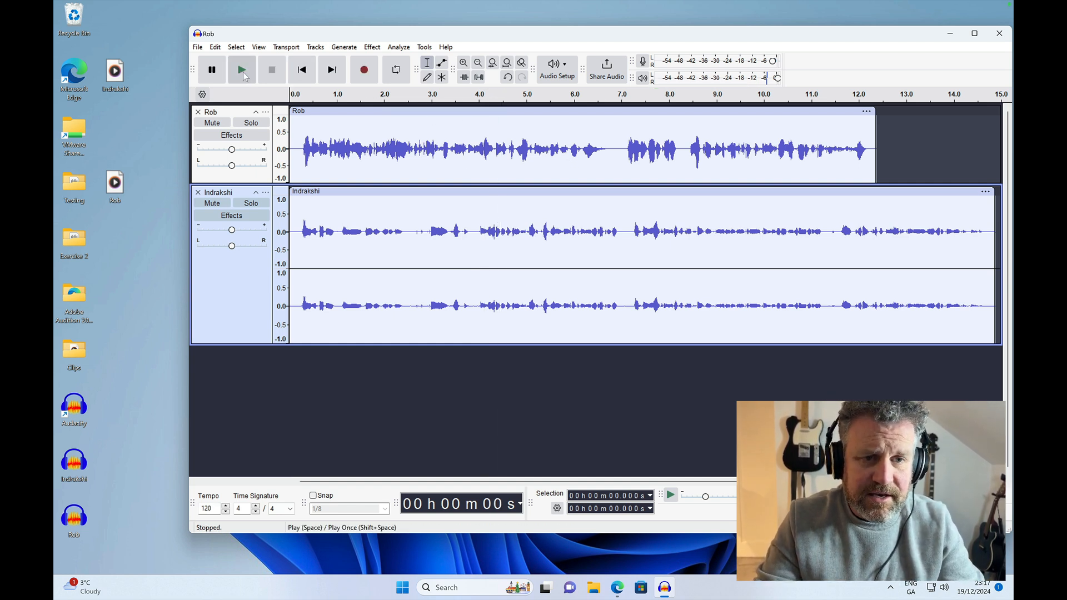
pyautogui.click(243, 70)
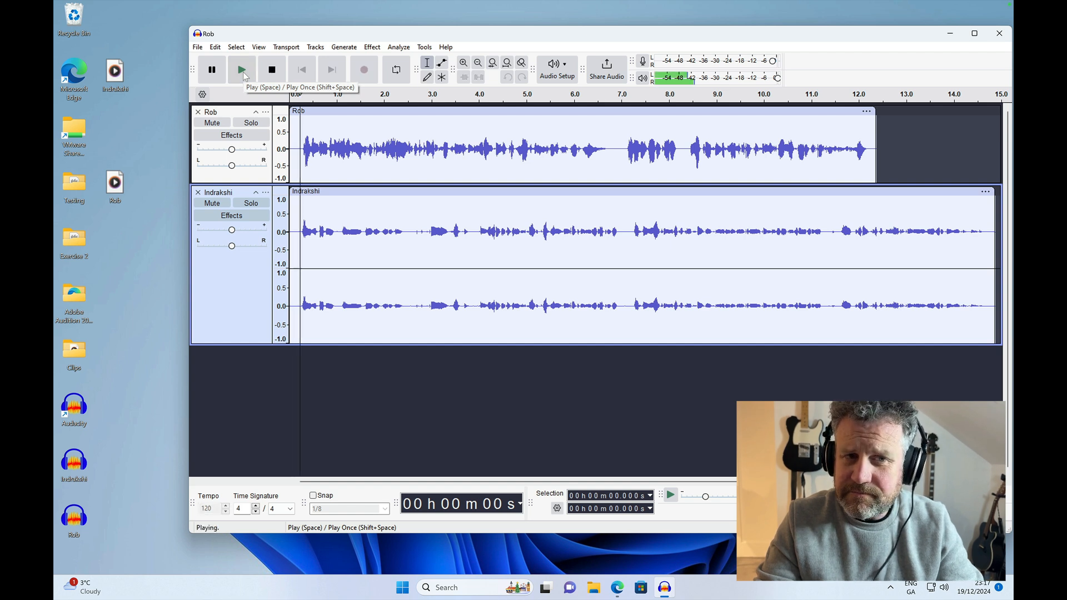
pyautogui.click(280, 70)
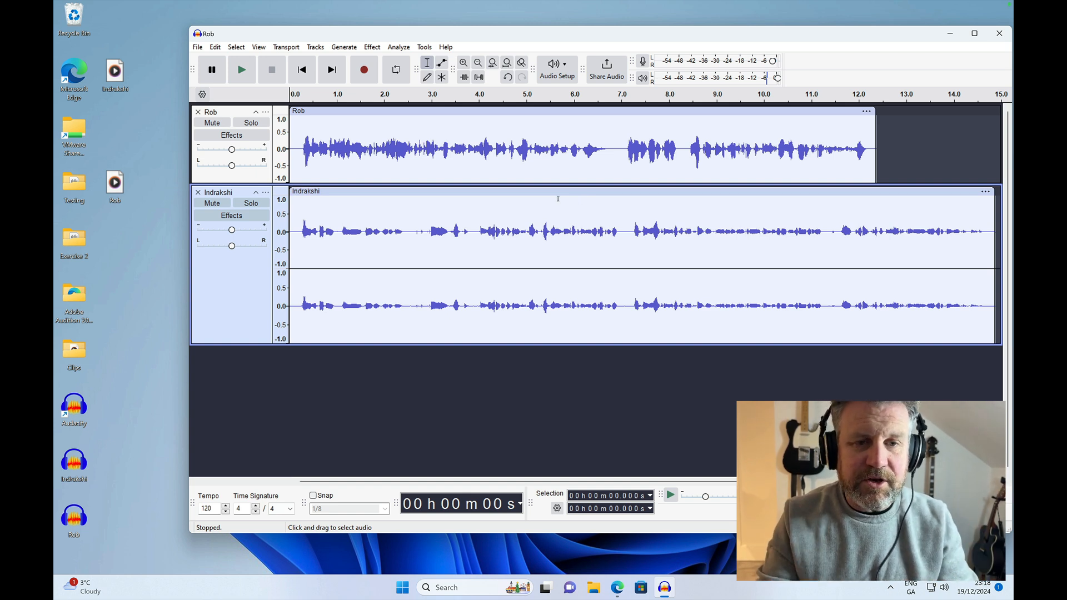
# Move the second track's clip to start at about 12 seconds, around the end of the first track's clip
pyautogui.click(383, 186)
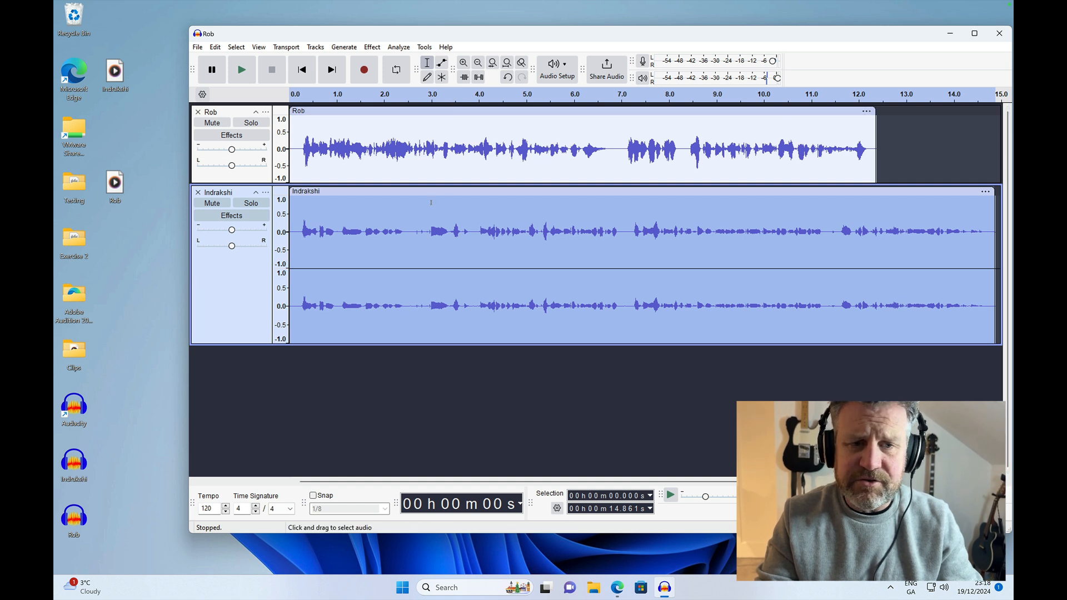
pyautogui.click(348, 424)
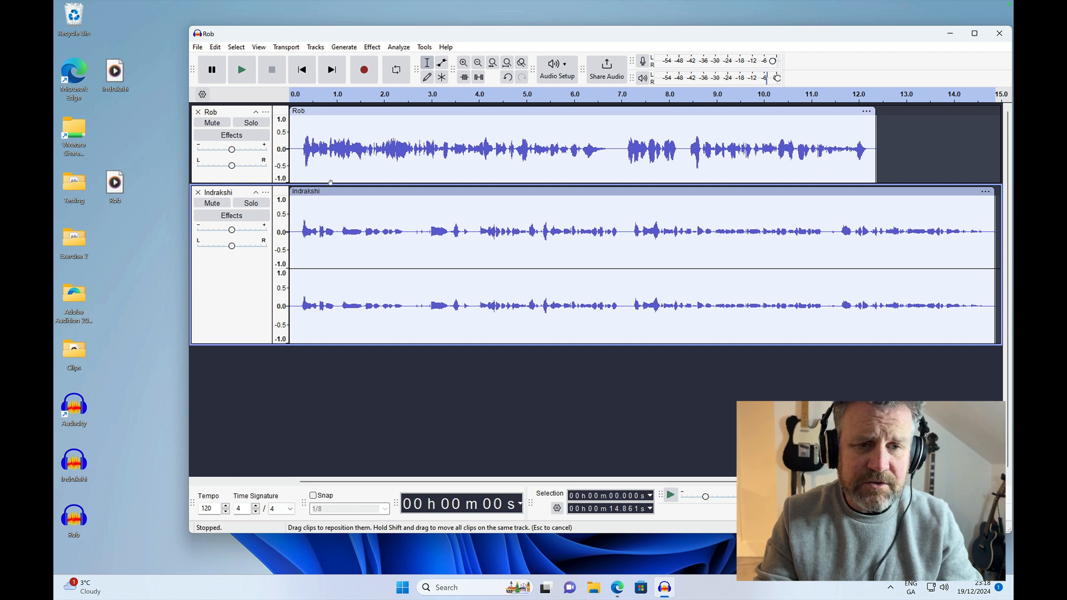
pyautogui.moveTo(333, 183); pyautogui.dragTo(908, 182)
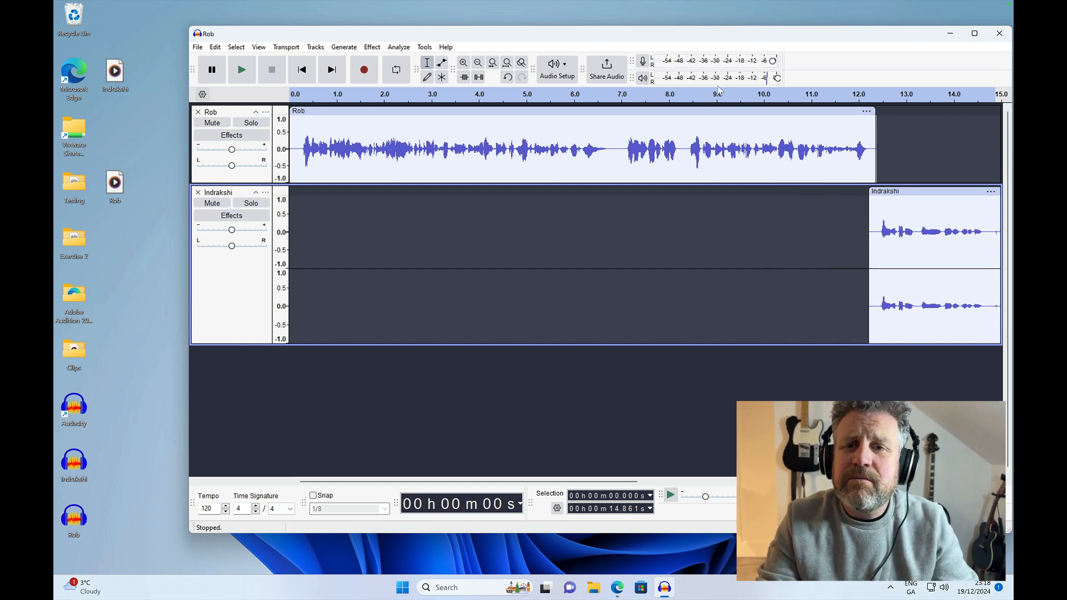
# Fit both clips in view and play the project to check the handover from the first speaker to the second
pyautogui.click(604, 97)
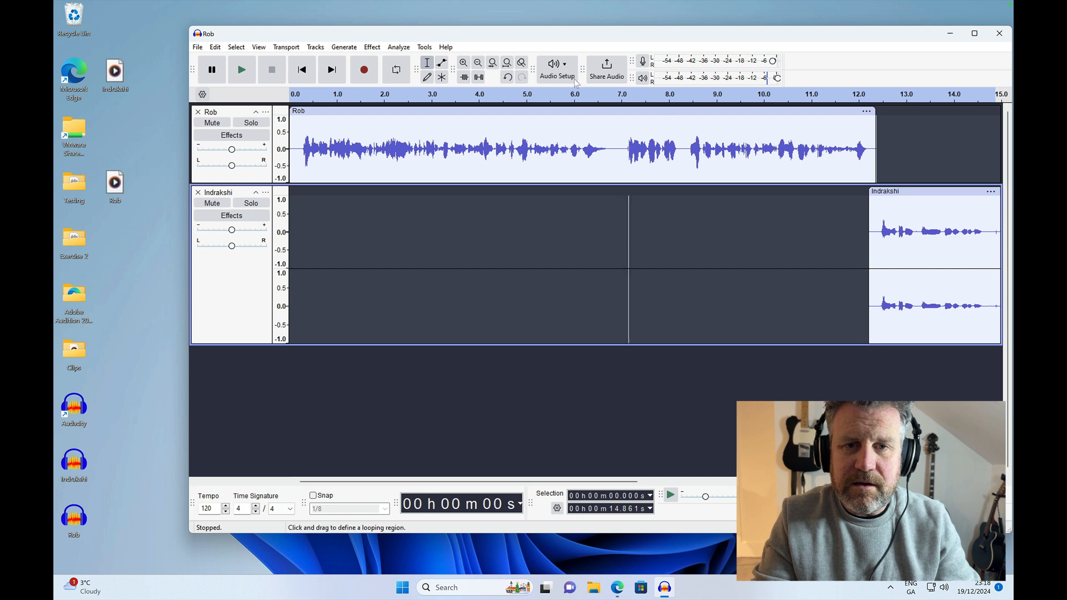
pyautogui.click(478, 63)
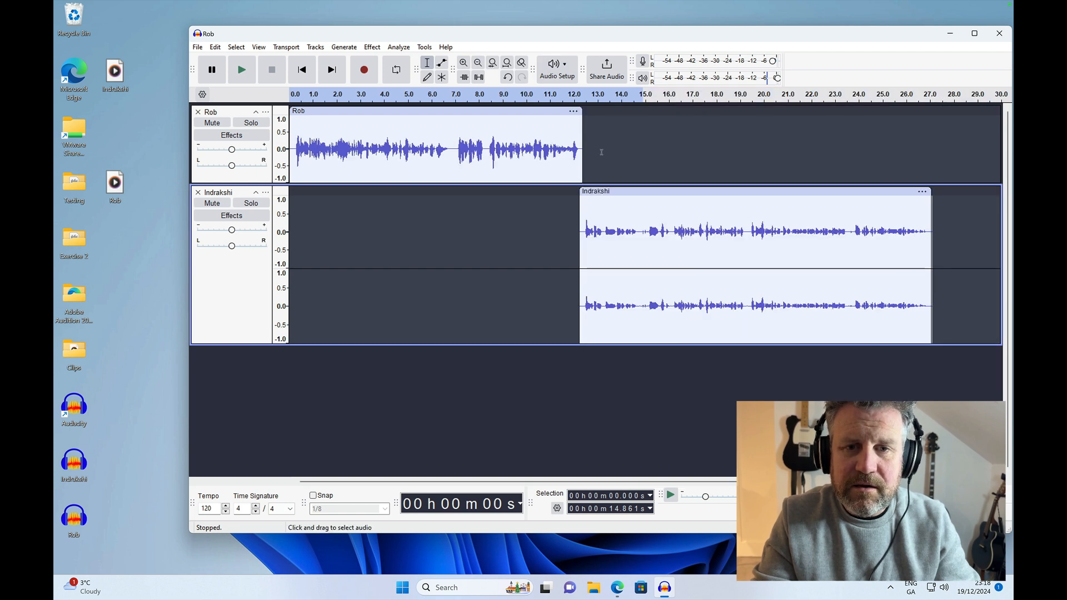
pyautogui.click(543, 97)
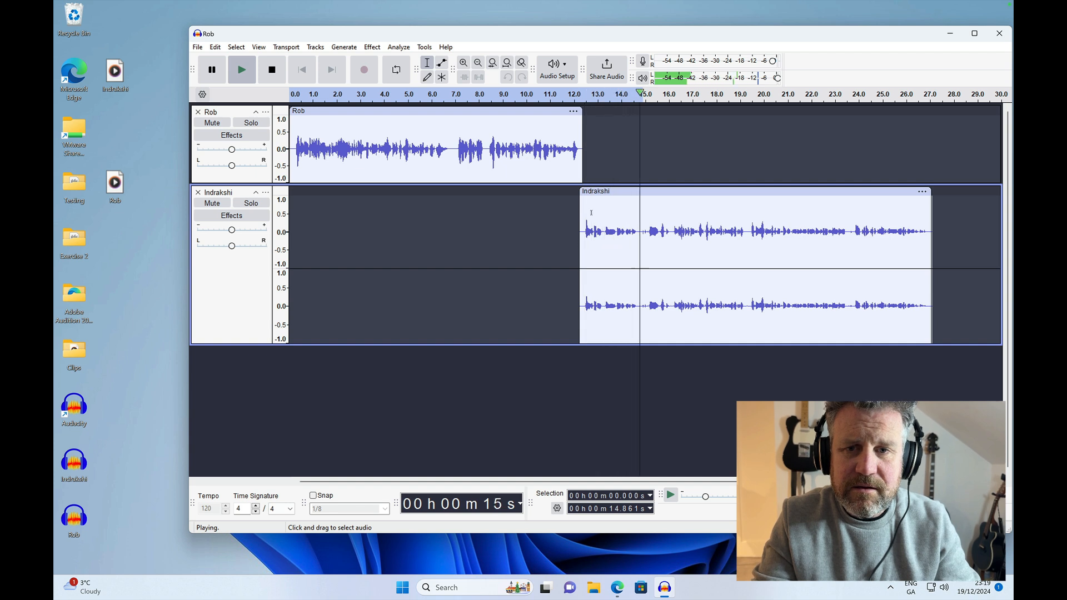
pyautogui.press('space')
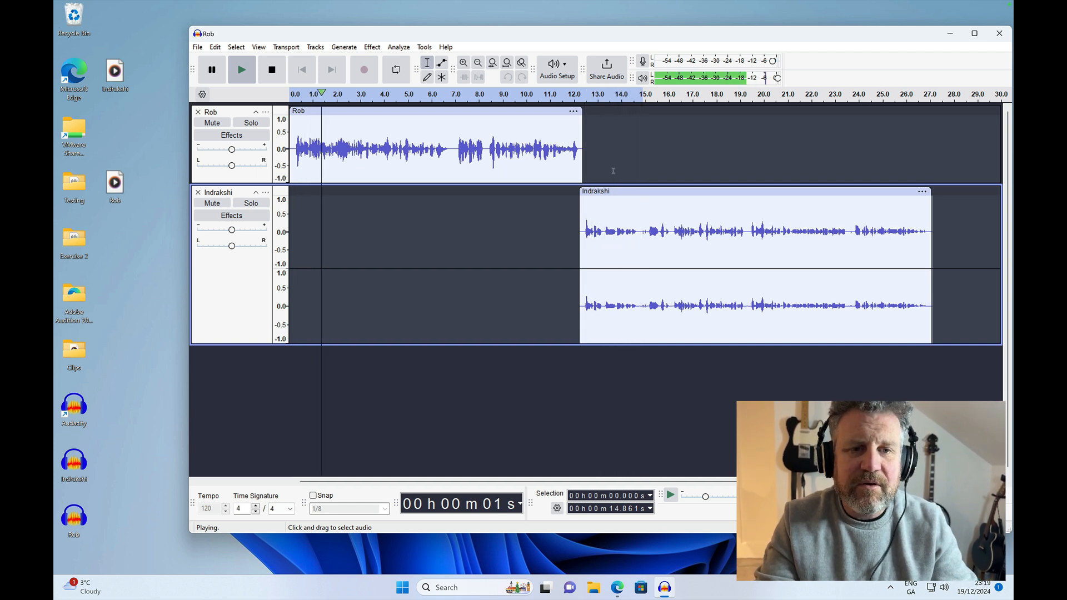
pyautogui.press('space')
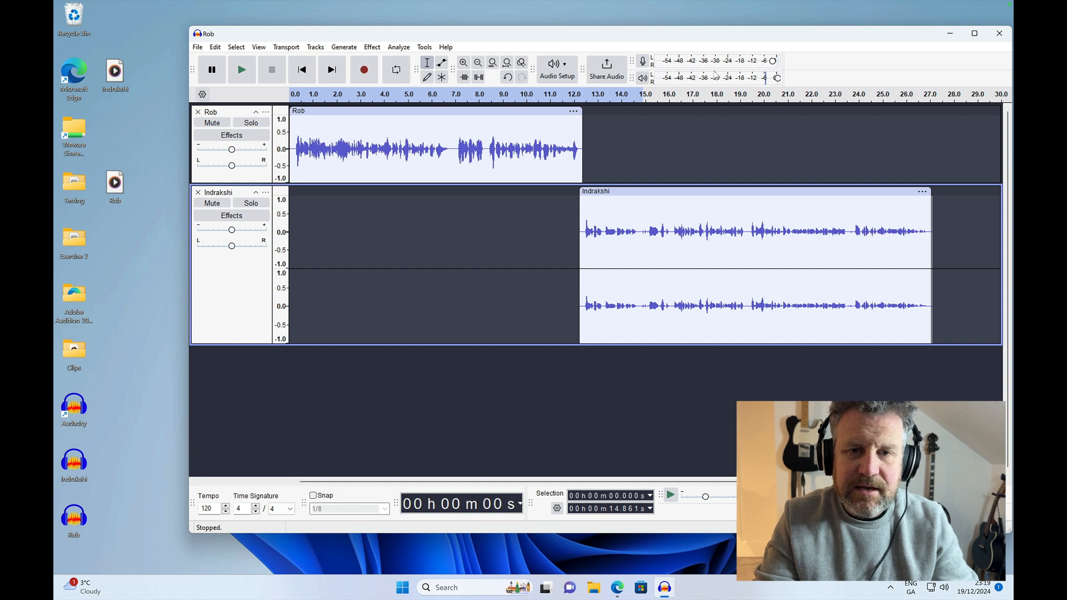
pyautogui.click(446, 98)
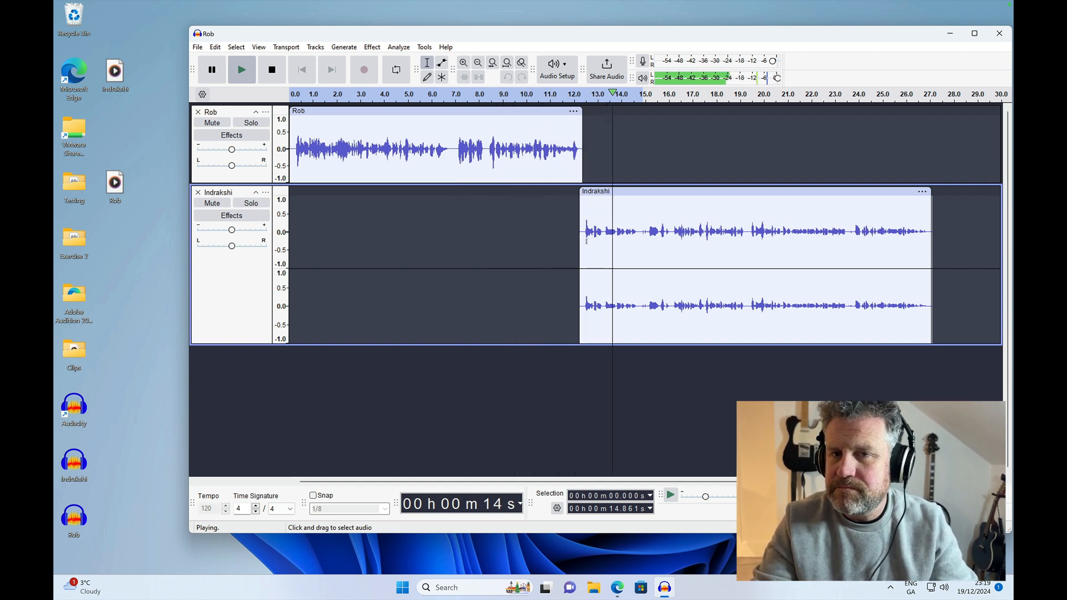
pyautogui.press('space')
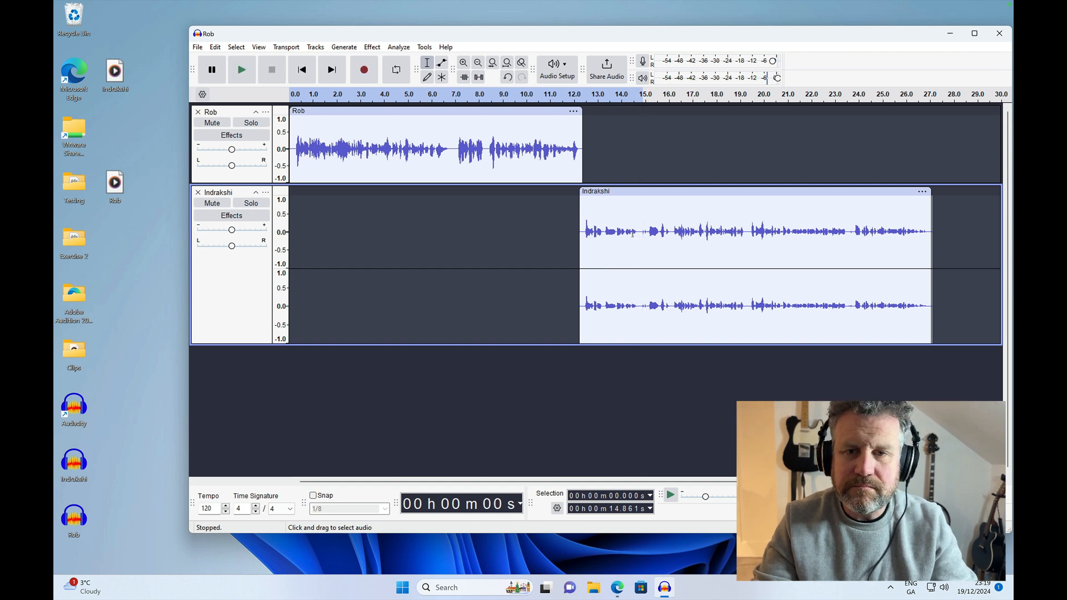
# Replay the transition between the two clips from about 9 seconds and stop playback
pyautogui.click(656, 151)
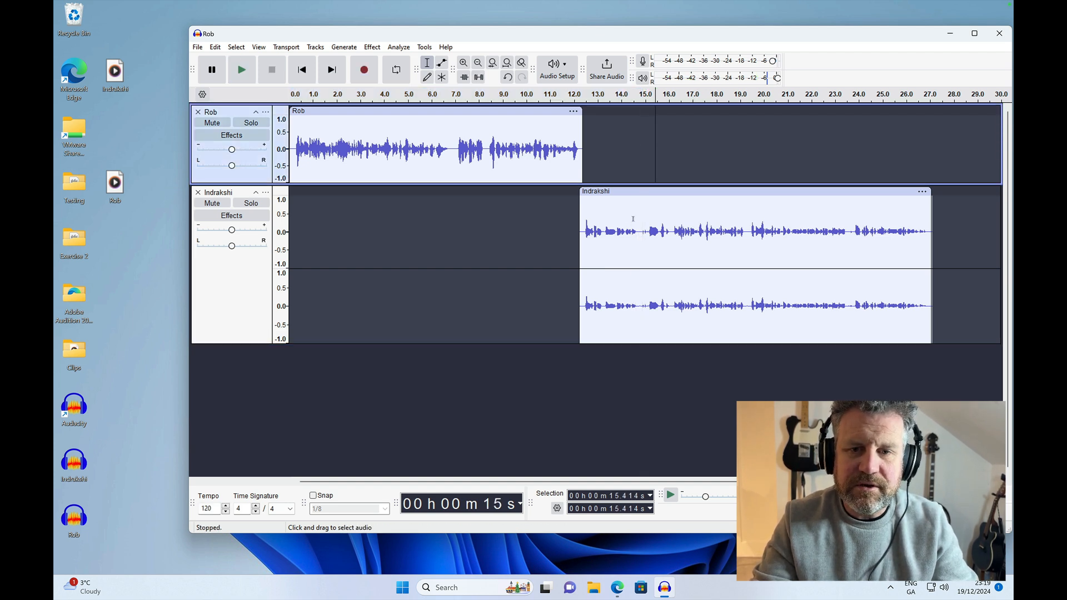
pyautogui.click(721, 148)
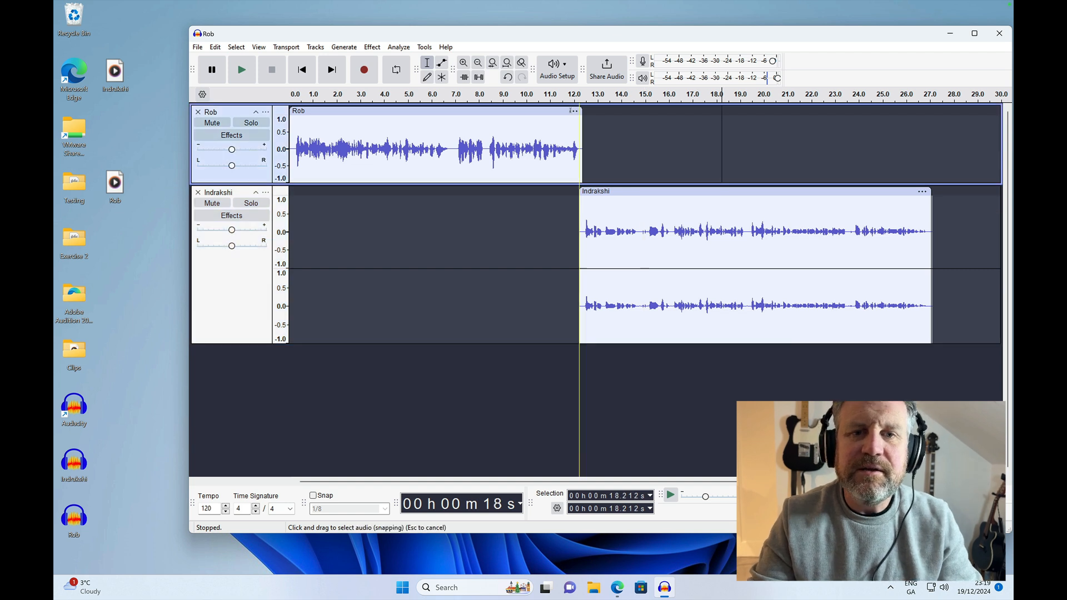
pyautogui.click(510, 96)
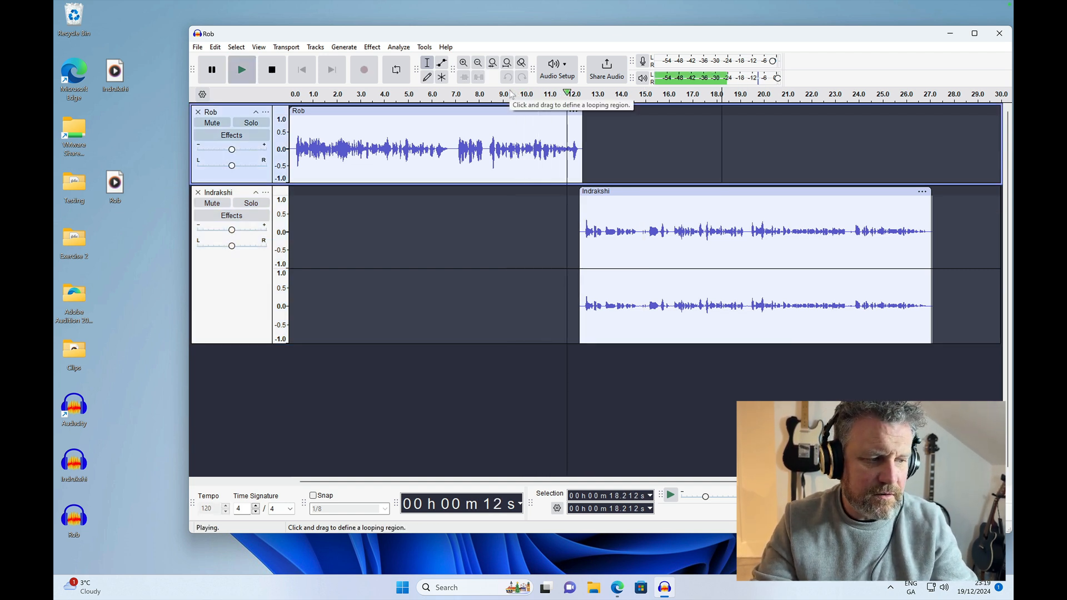
pyautogui.click(515, 95)
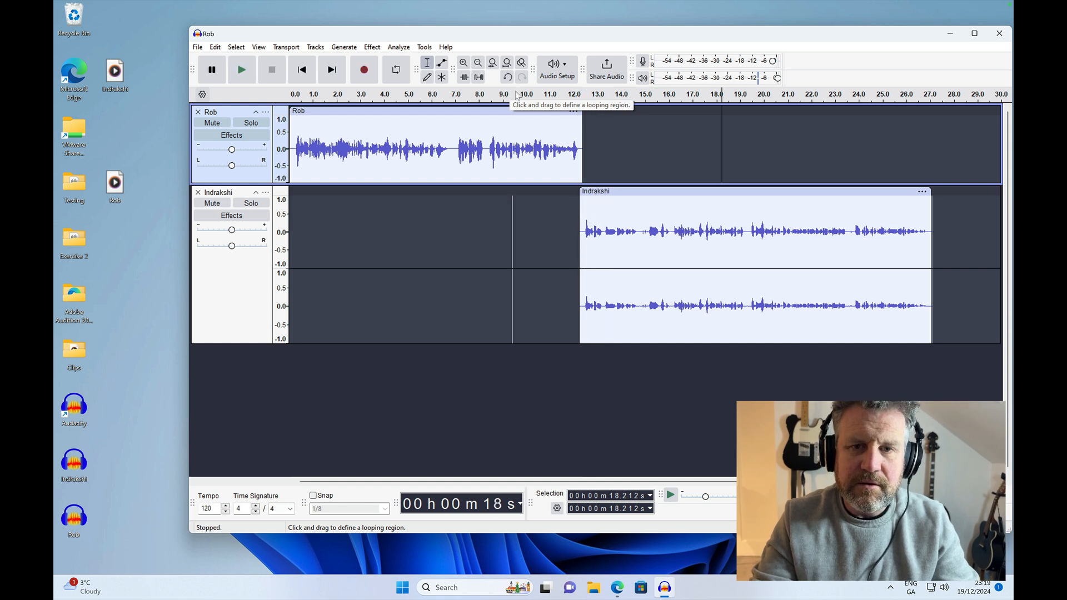
pyautogui.click(502, 222)
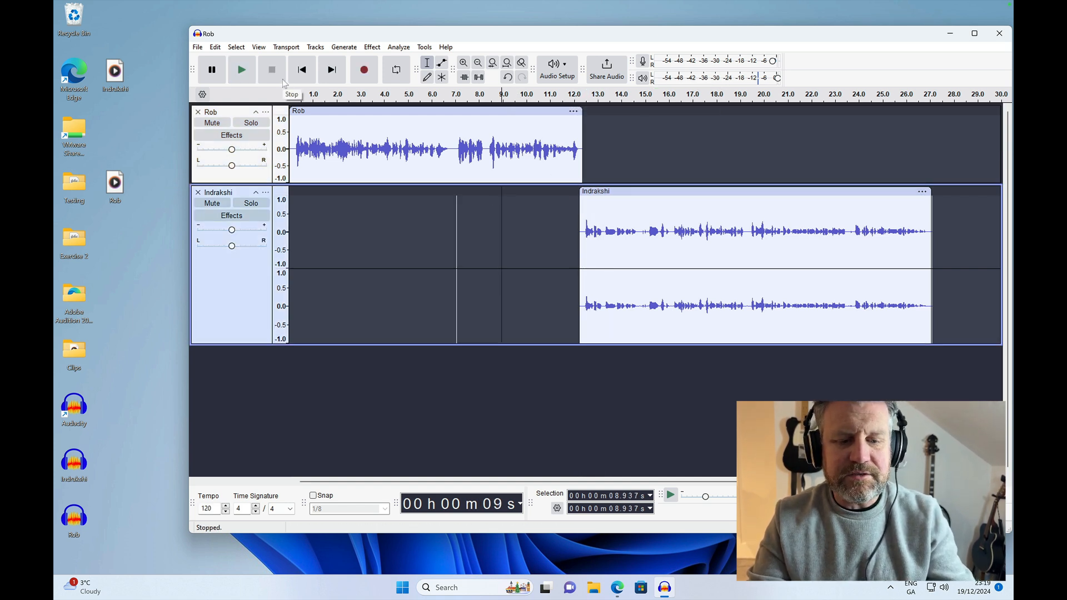
# Save the project to the computer's desktop as Test Podcast, remembering the save location choice for future saves
pyautogui.press('super')
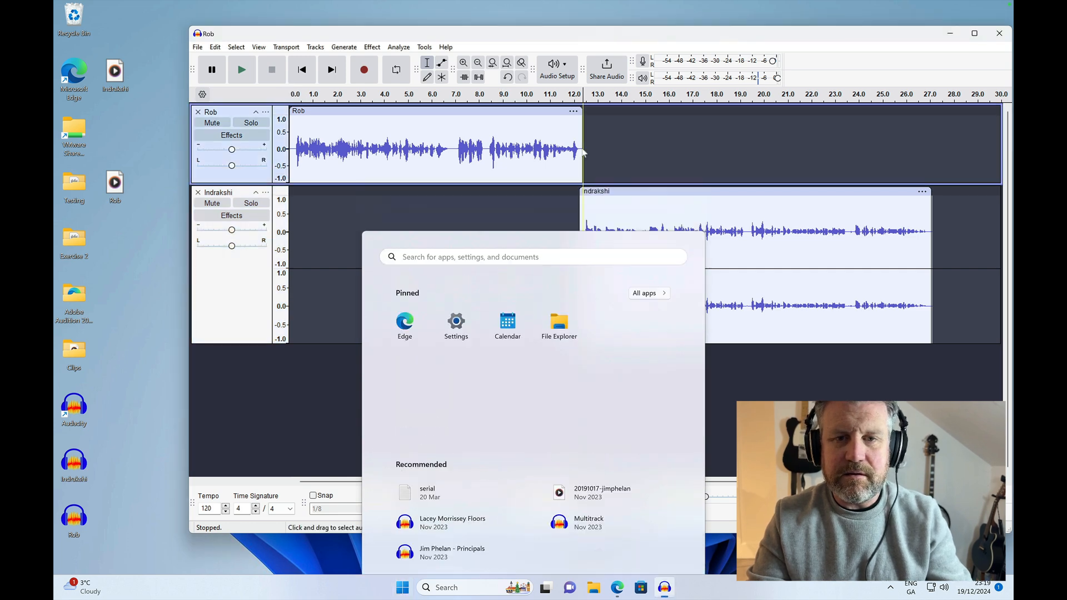
pyautogui.click(610, 136)
pyautogui.hotkey('ctrl', 's')
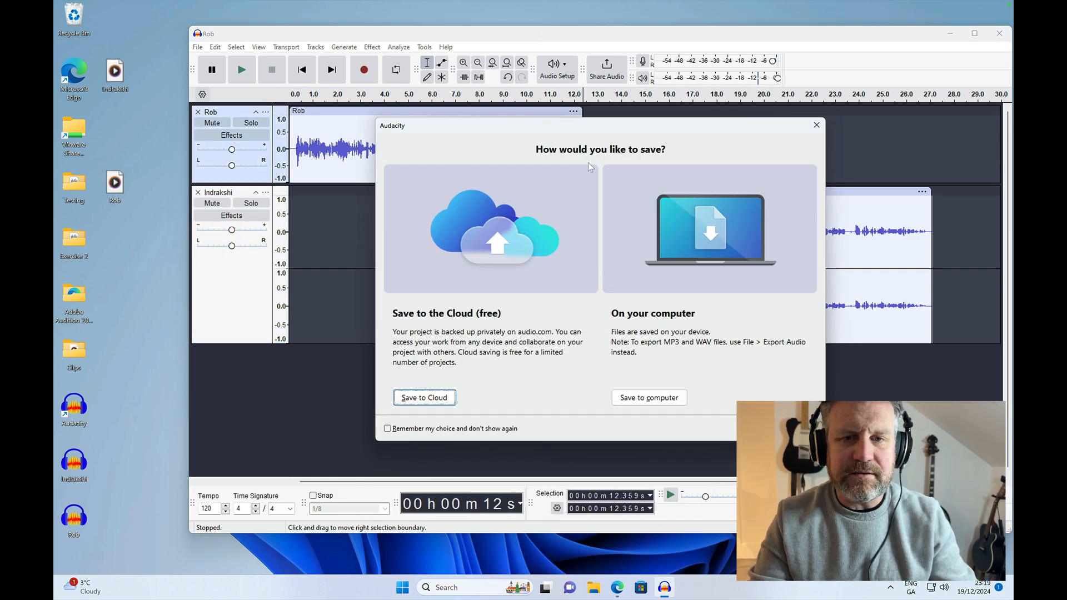
pyautogui.click(516, 427)
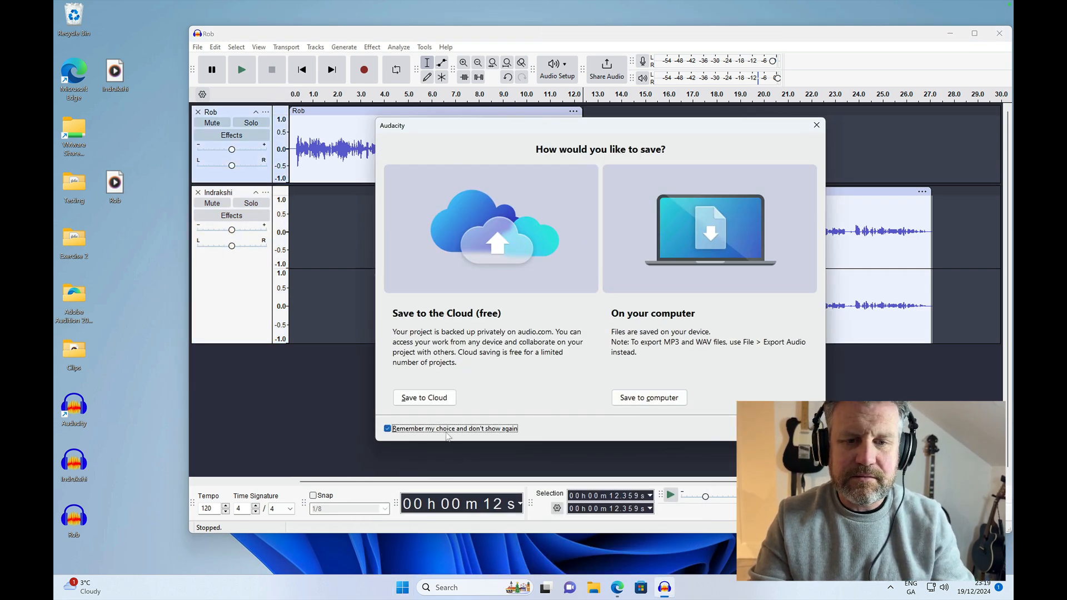
pyautogui.click(649, 398)
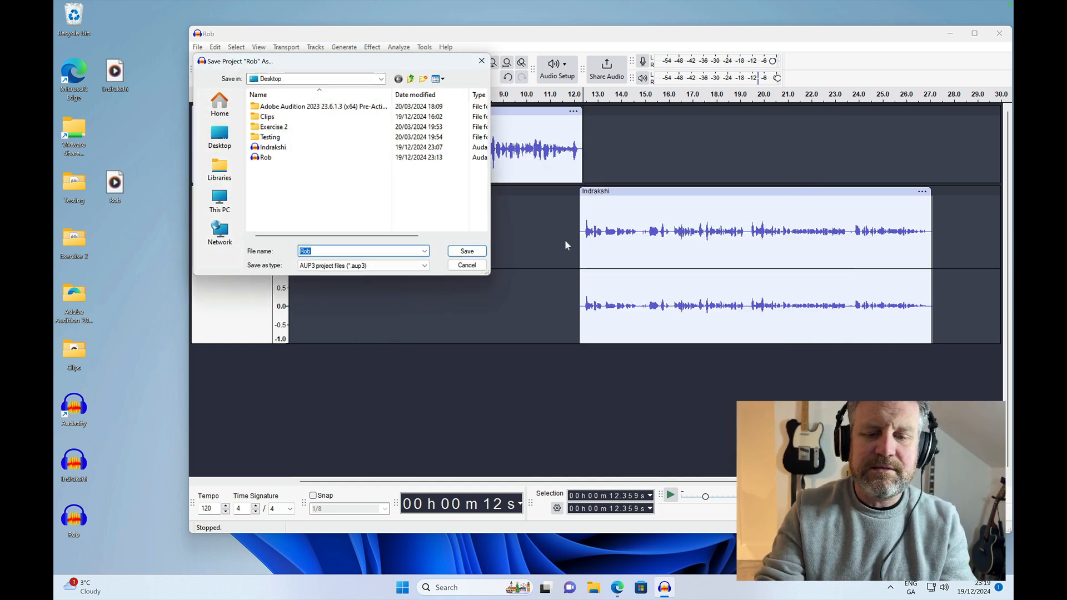
pyautogui.write('Test Podcast')
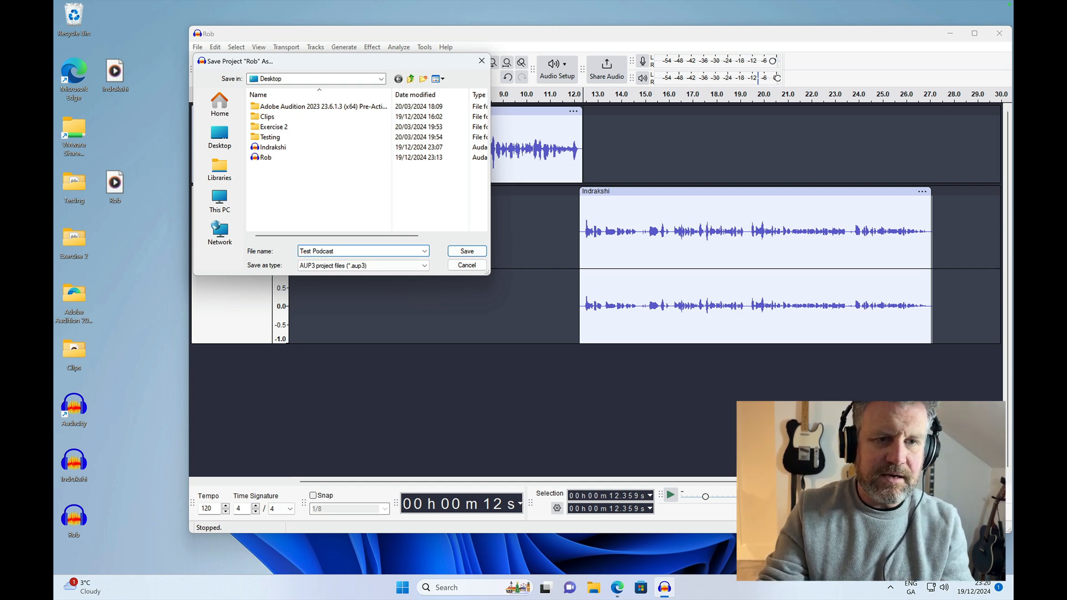
pyautogui.press('Return')
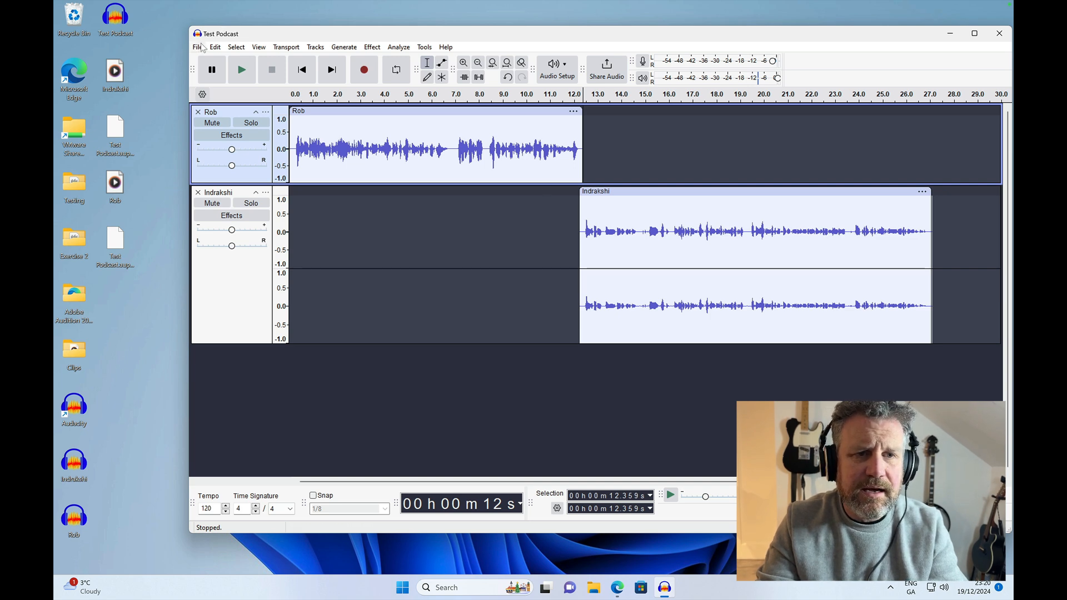
# Close the project and reopen the saved Test Podcast project from the desktop
pyautogui.click(999, 33)
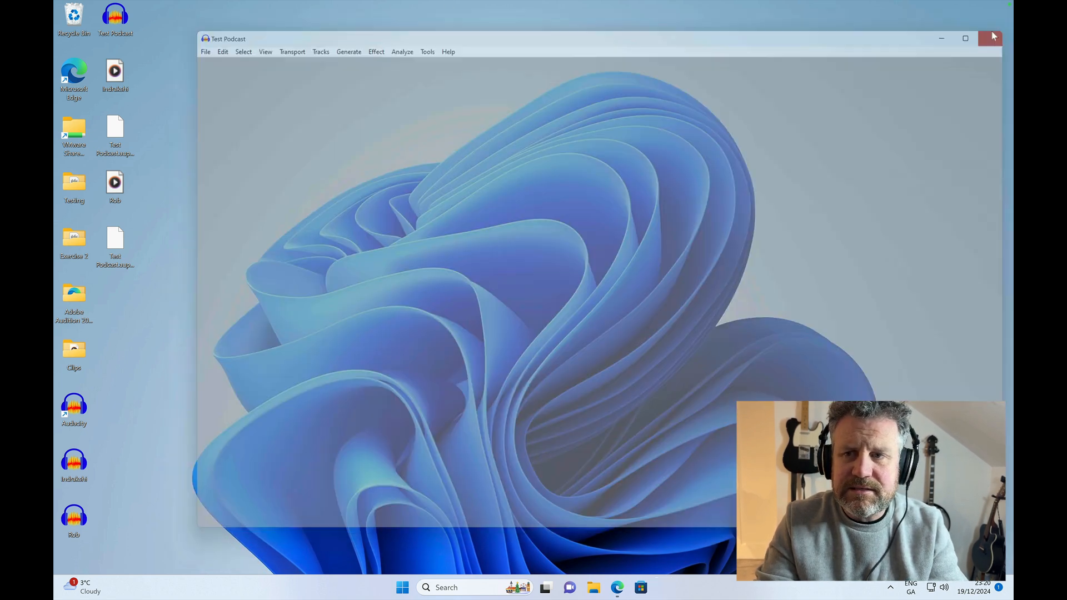
pyautogui.doubleClick(107, 11)
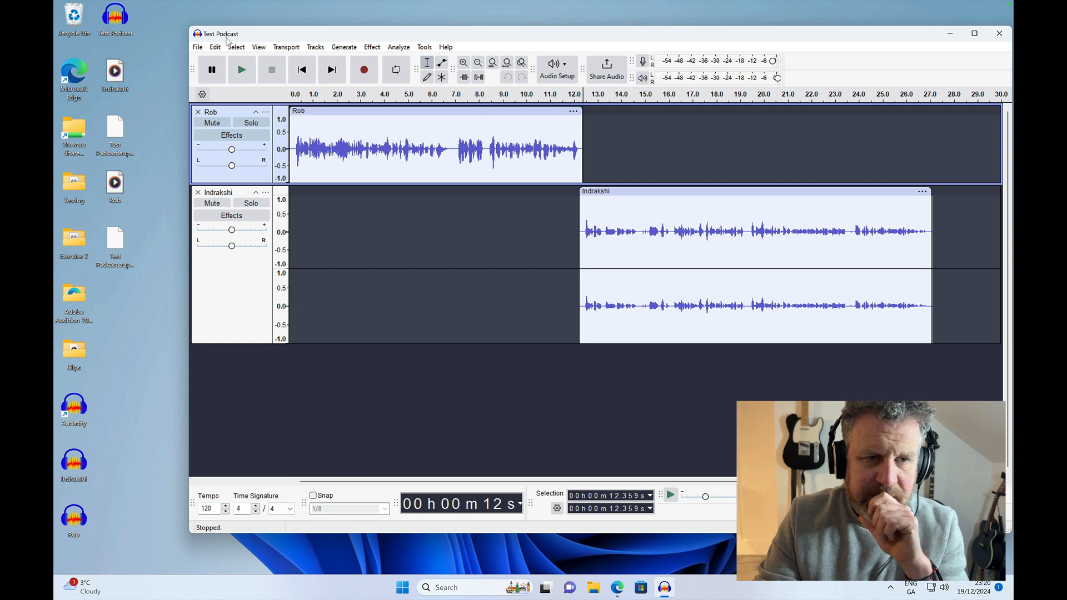
# Export the entire project to the desktop as the stereo WAV (Microsoft) file Test Podcast v1.wav, 44100 Hz, signed 16-bit PCM
pyautogui.click(196, 47)
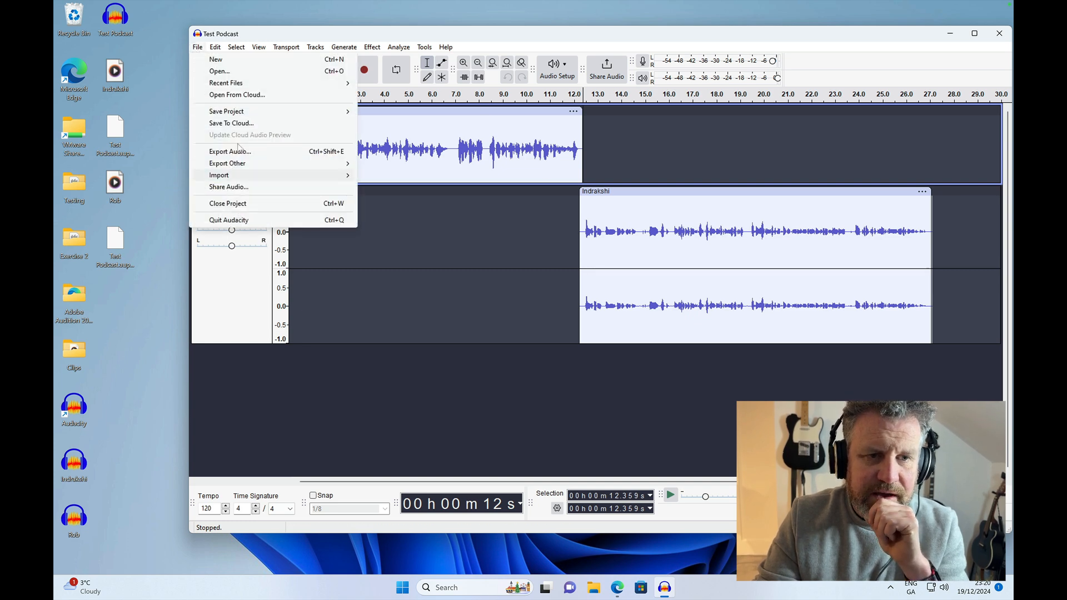
pyautogui.click(265, 151)
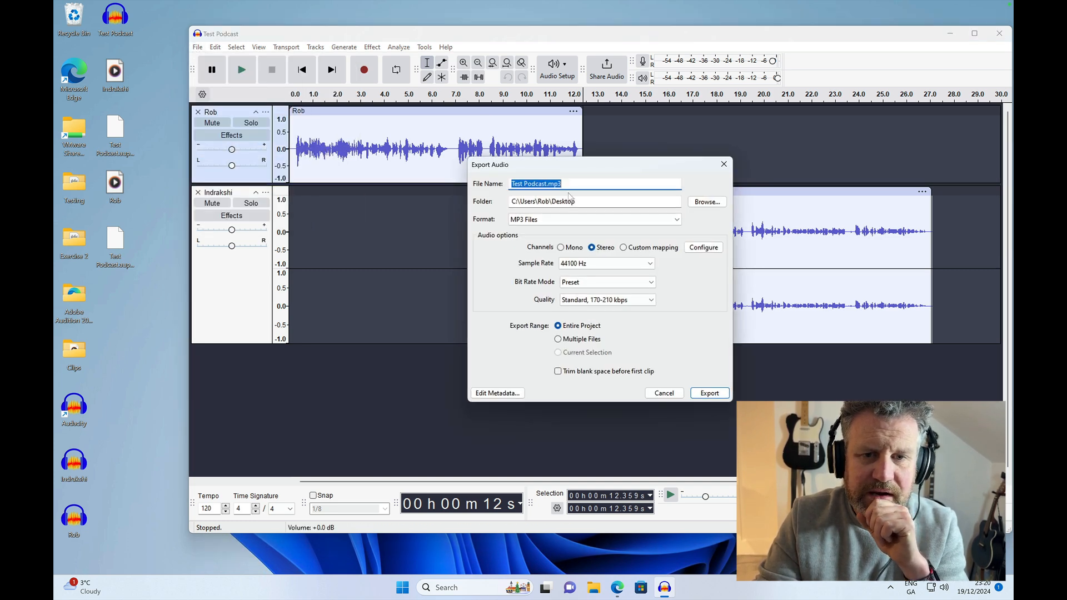
pyautogui.click(575, 219)
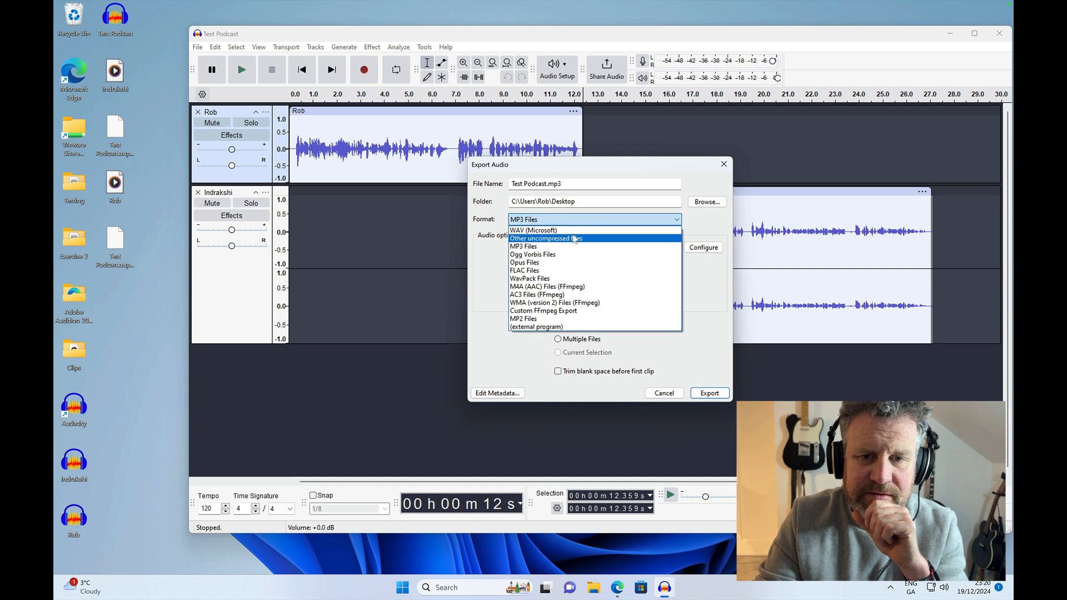
pyautogui.click(574, 231)
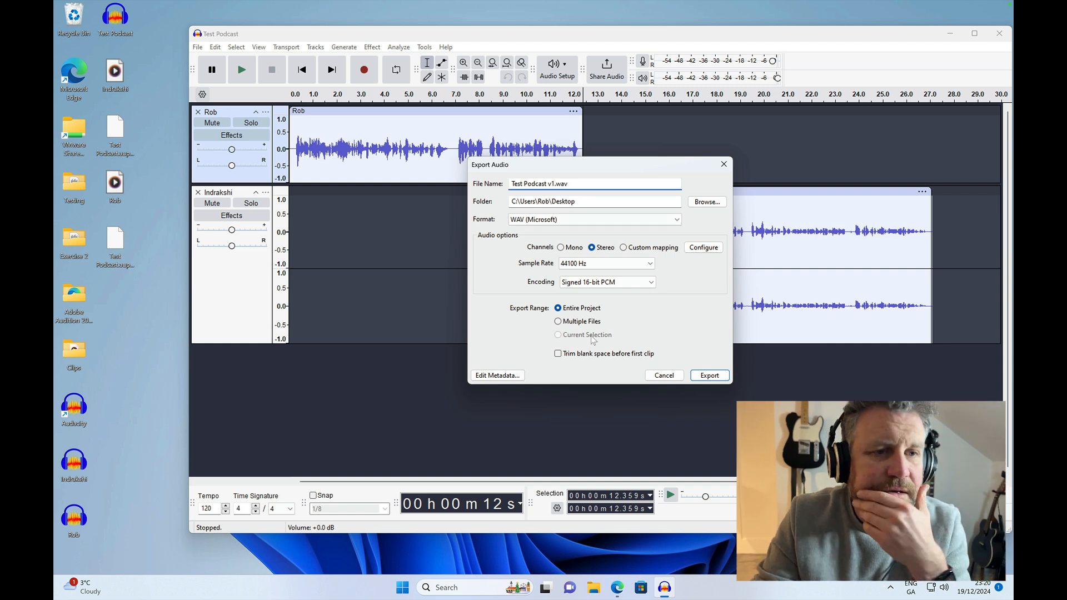
pyautogui.click(709, 376)
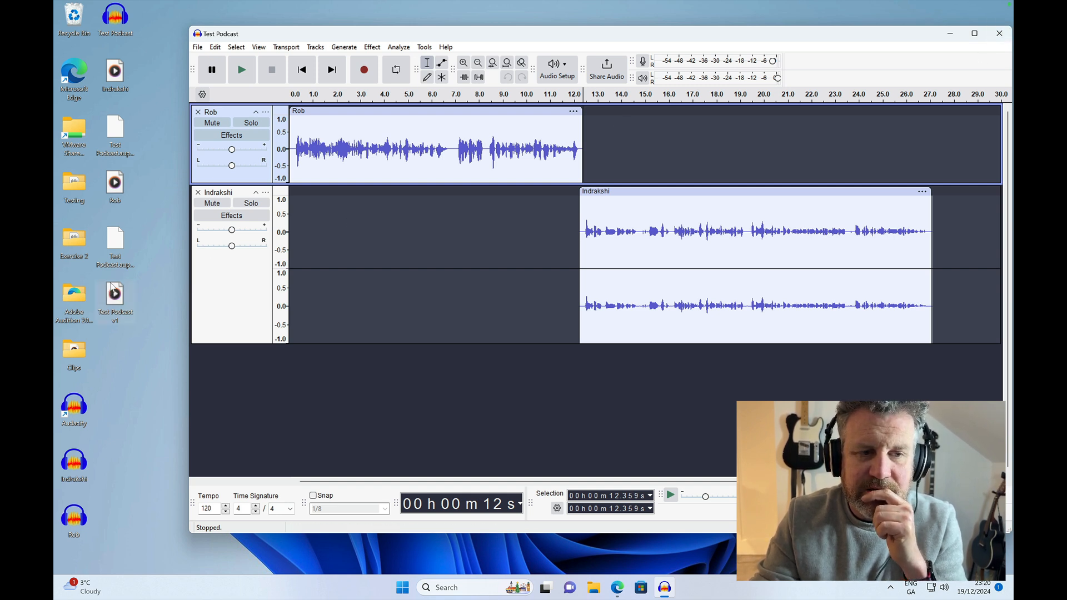
# Play the exported Test Podcast v1 file from the desktop in Media Player, pause it after the speaker handover, and close the player
pyautogui.doubleClick(115, 298)
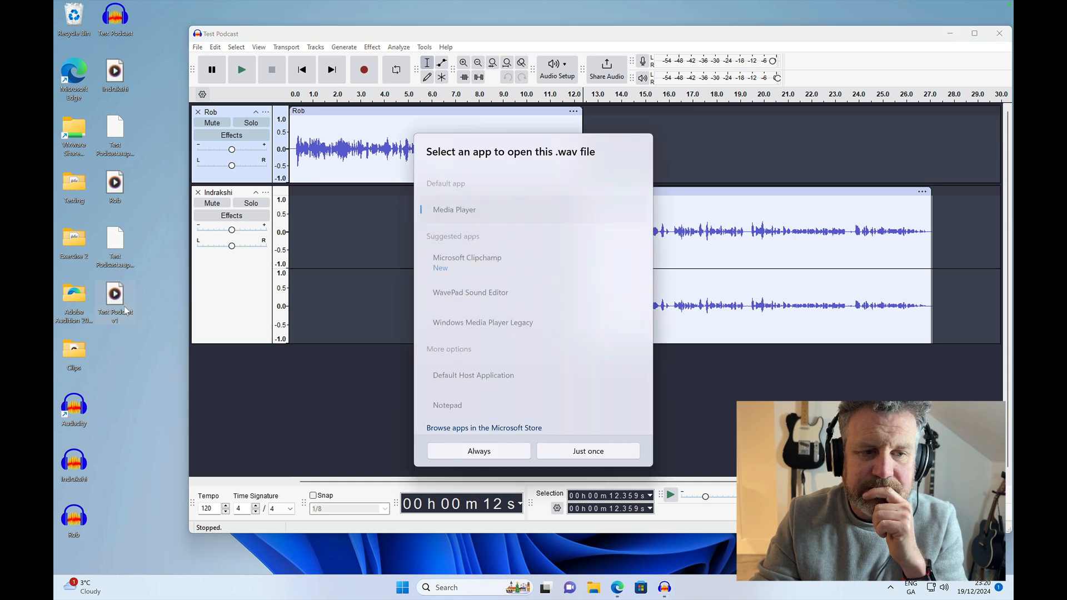
pyautogui.doubleClick(452, 200)
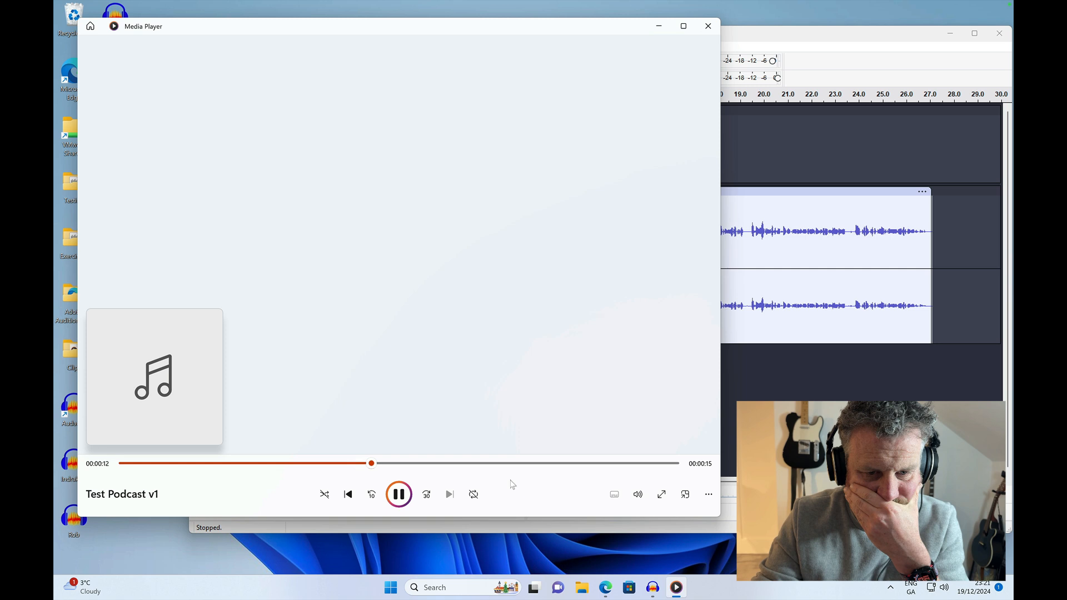
pyautogui.click(403, 494)
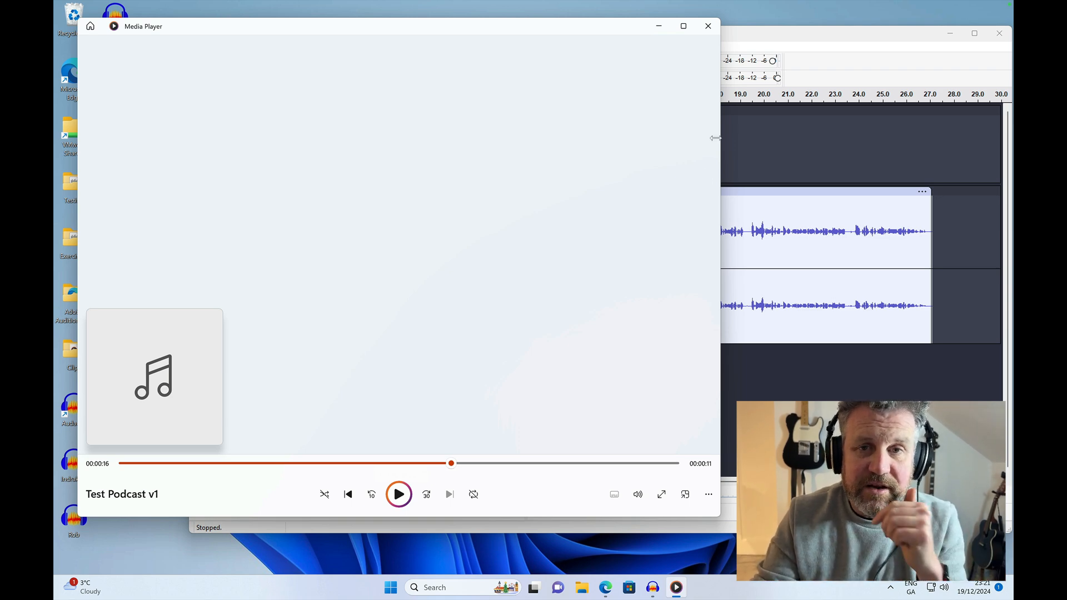
pyautogui.click(708, 26)
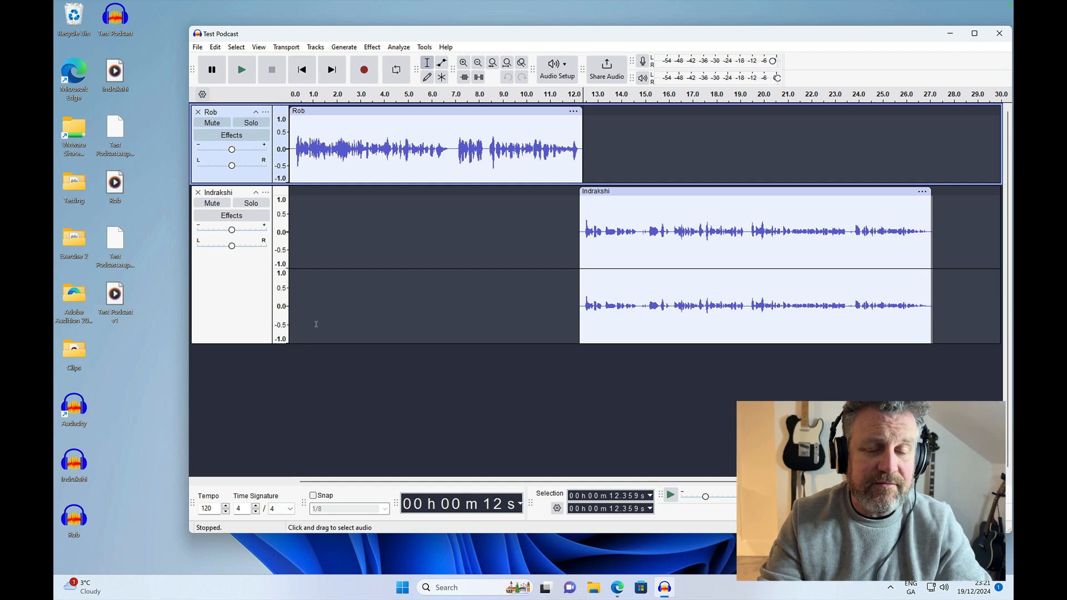
# Import The Machine Jingle 1 from the desktop's Clips folder into the project as a new track
pyautogui.doubleClick(77, 360)
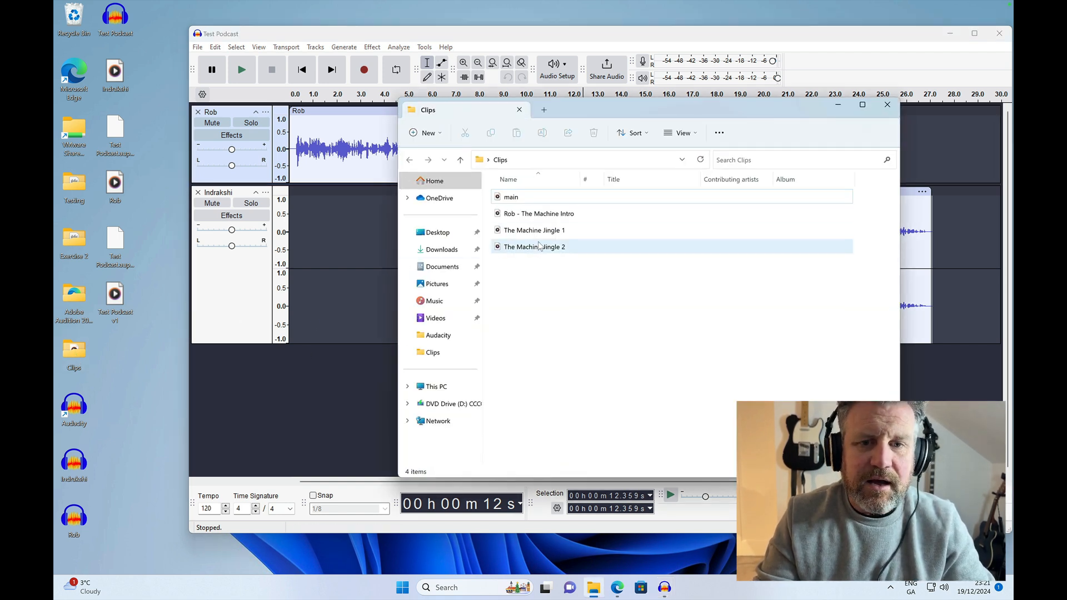
pyautogui.moveTo(553, 236); pyautogui.dragTo(328, 388)
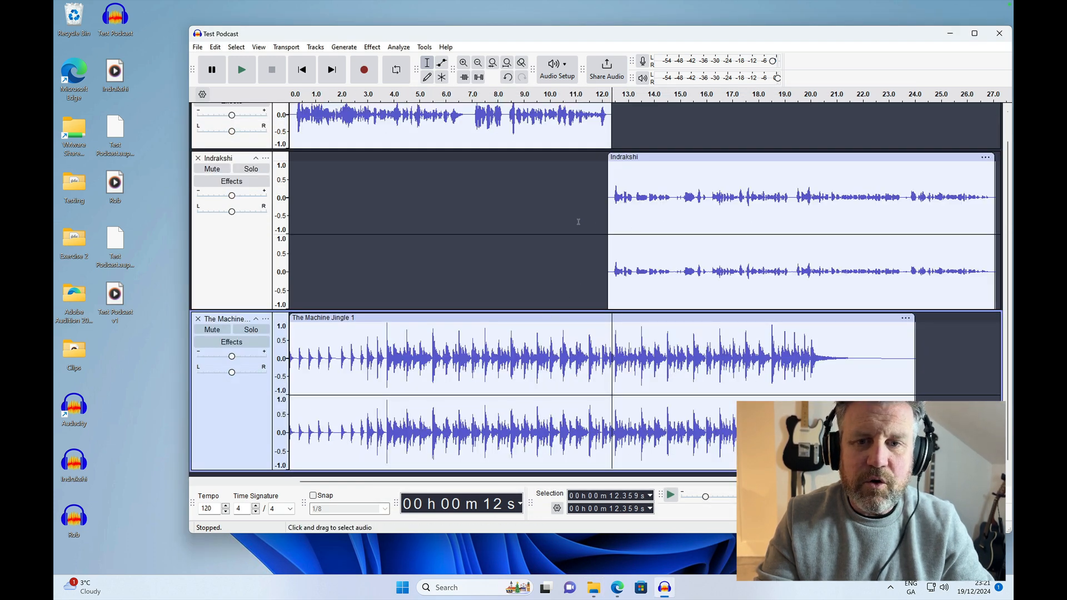
pyautogui.click(477, 63)
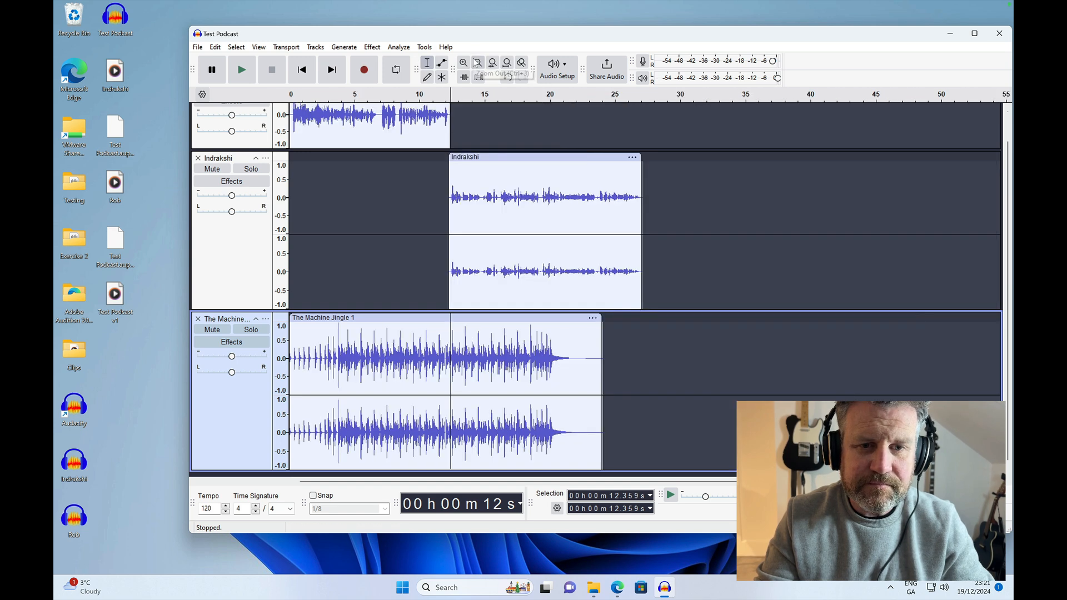
# Move The Machine Jingle 1 track above both speaker tracks so it is first in the track order
pyautogui.scroll(2, 412, 161)
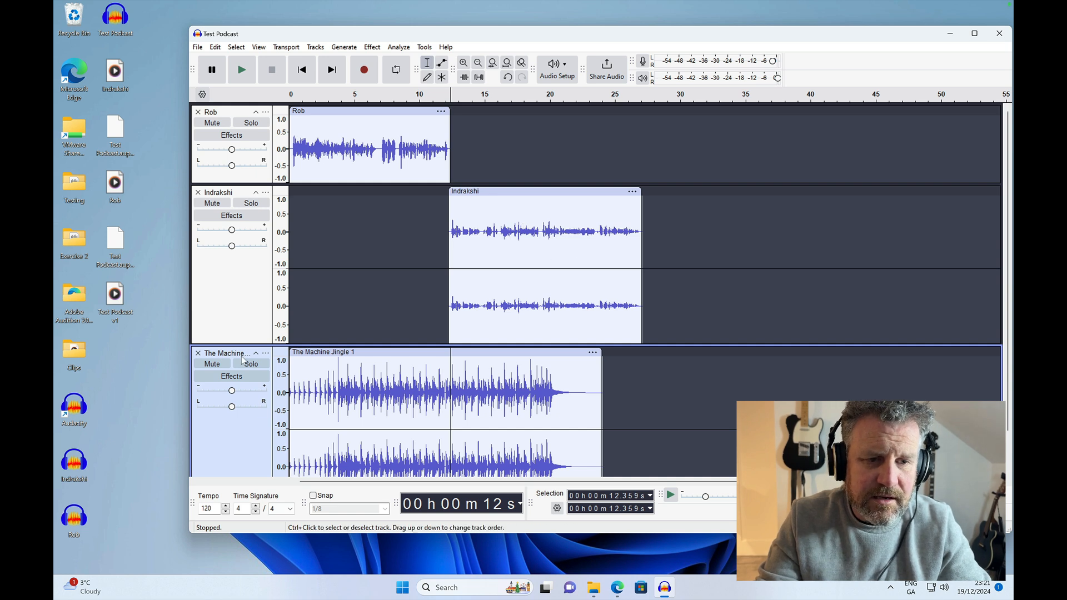
pyautogui.moveTo(232, 355); pyautogui.dragTo(221, 275)
pyautogui.moveTo(228, 225); pyautogui.dragTo(229, 225)
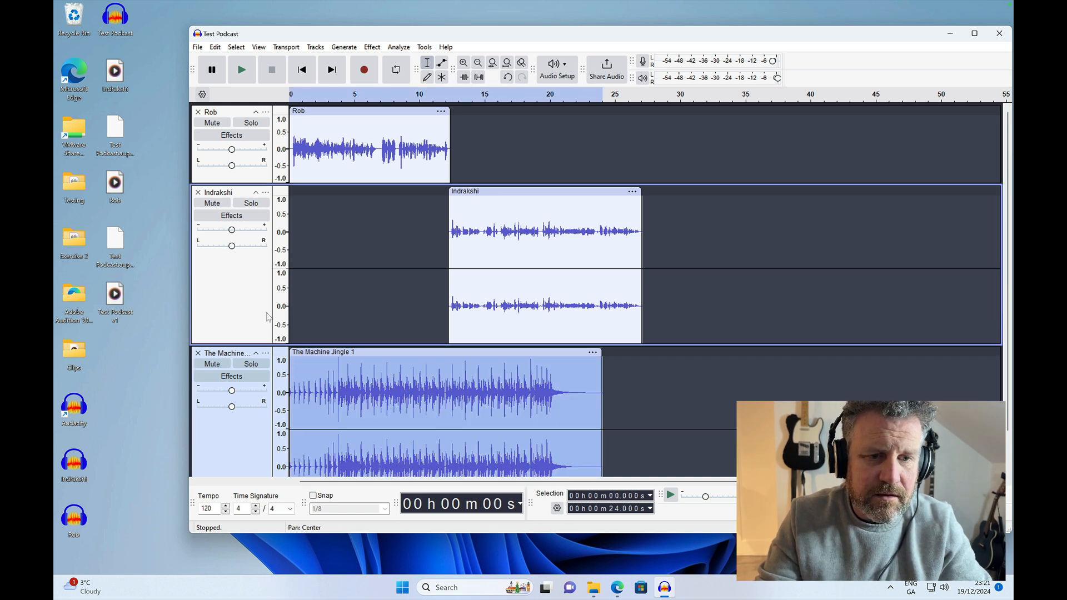
pyautogui.moveTo(206, 356); pyautogui.dragTo(207, 139)
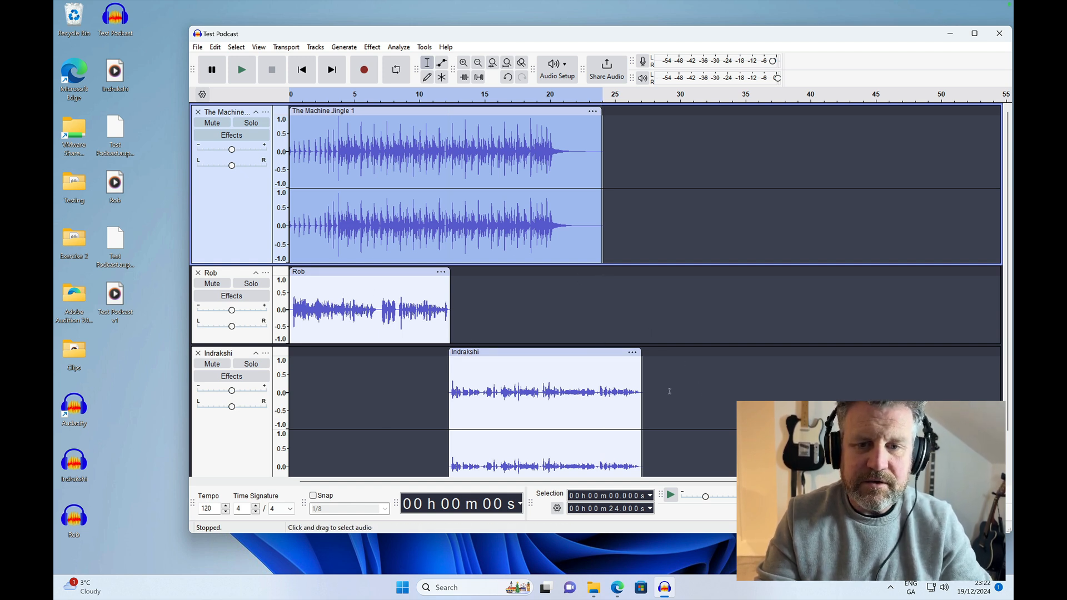
# Select both speakers' clips and shift them together so the first speaker starts at about 21 seconds, near the jingle's end
pyautogui.moveTo(677, 391); pyautogui.dragTo(550, 337)
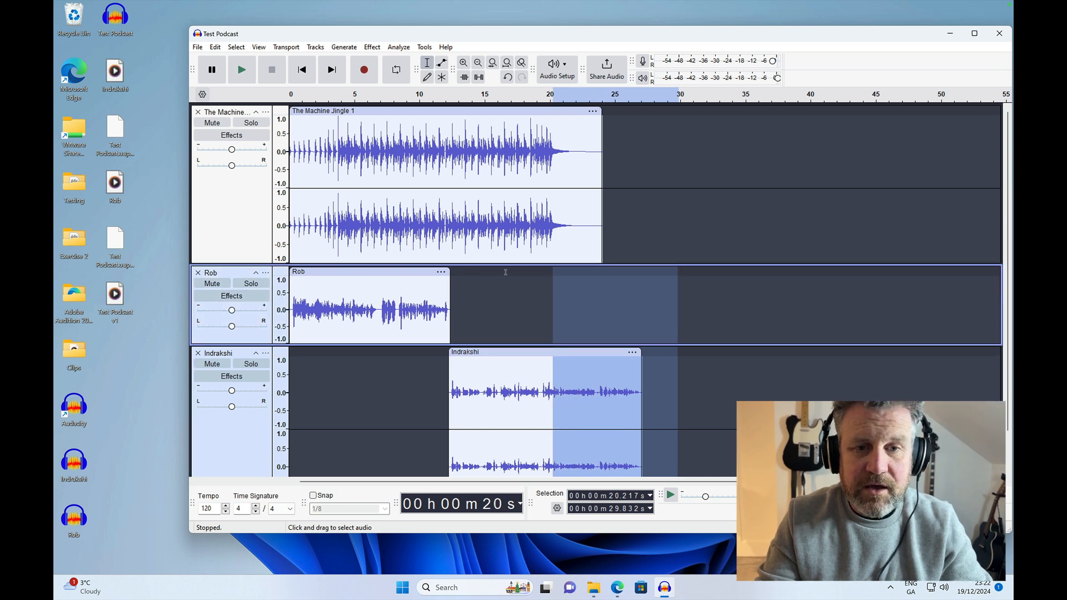
pyautogui.click(705, 362)
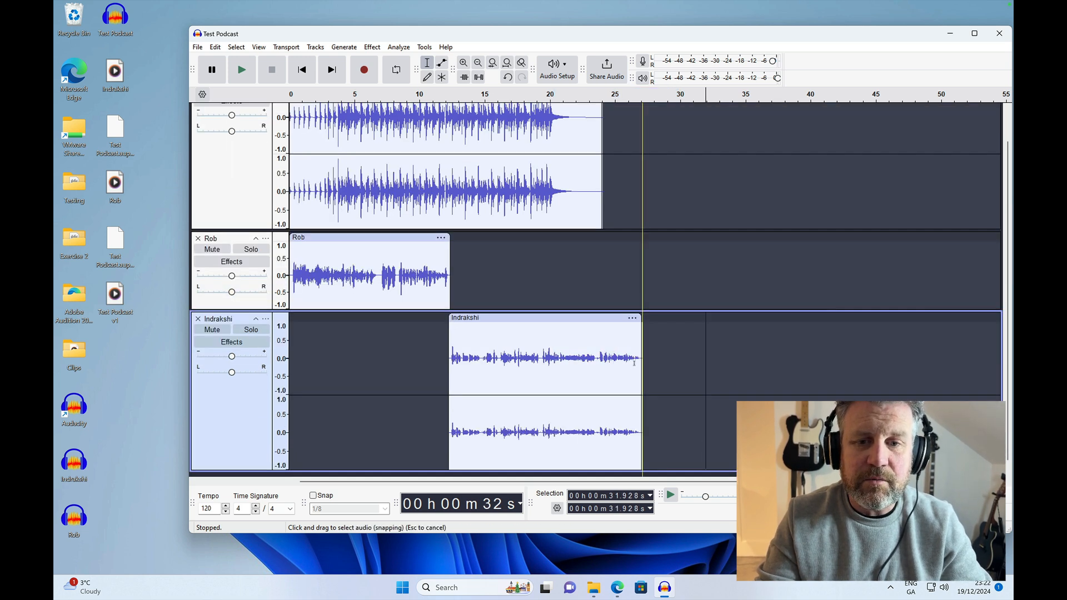
pyautogui.moveTo(650, 371); pyautogui.dragTo(593, 240)
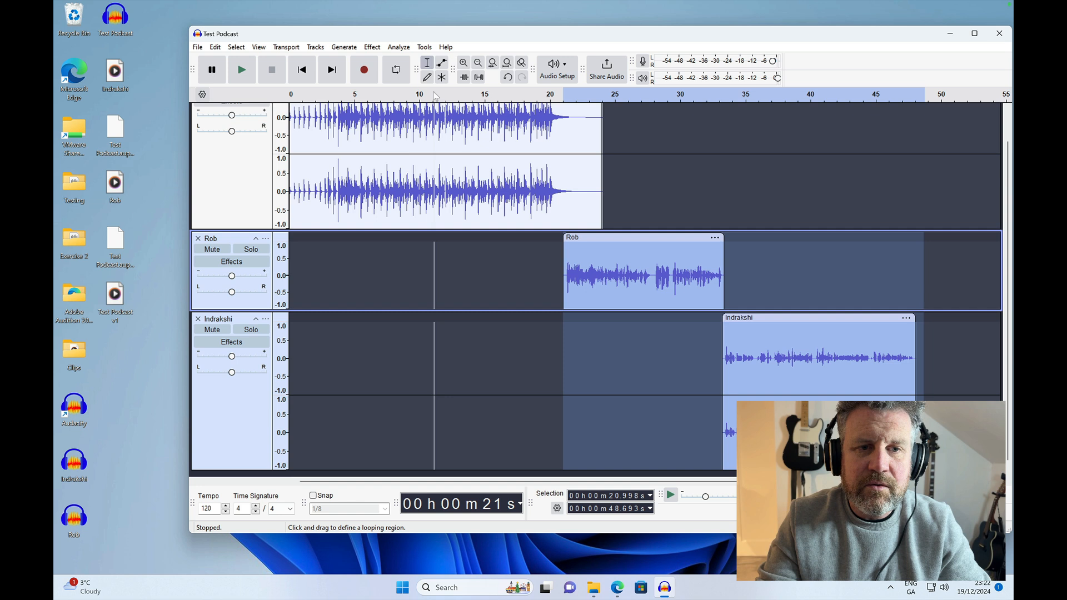
# Play the project from the start to check the jingle leading into both speakers, and stop playback near the end
pyautogui.click(292, 95)
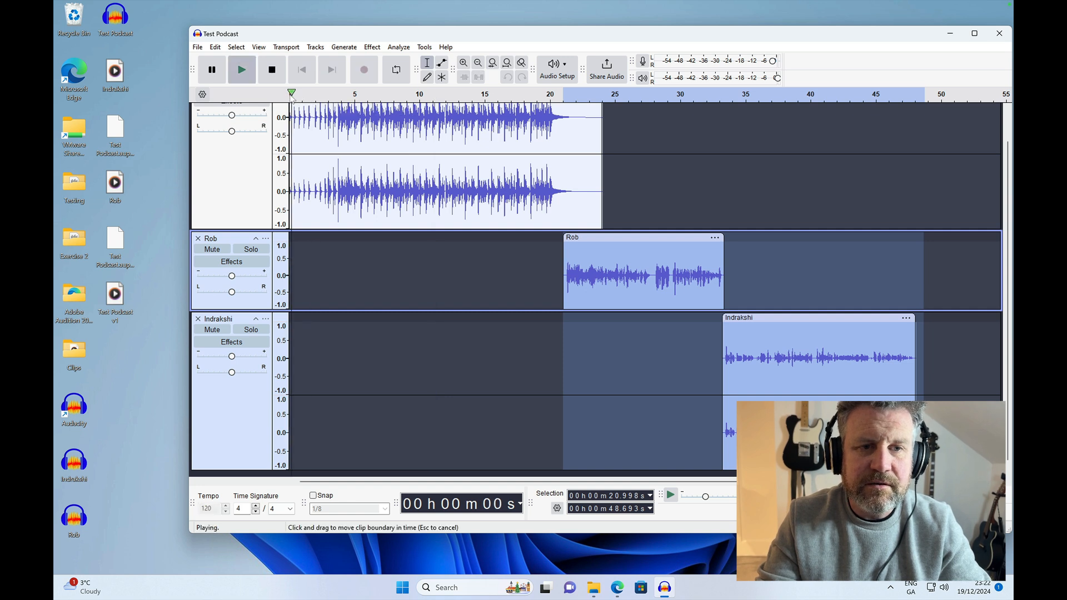
pyautogui.press('space')
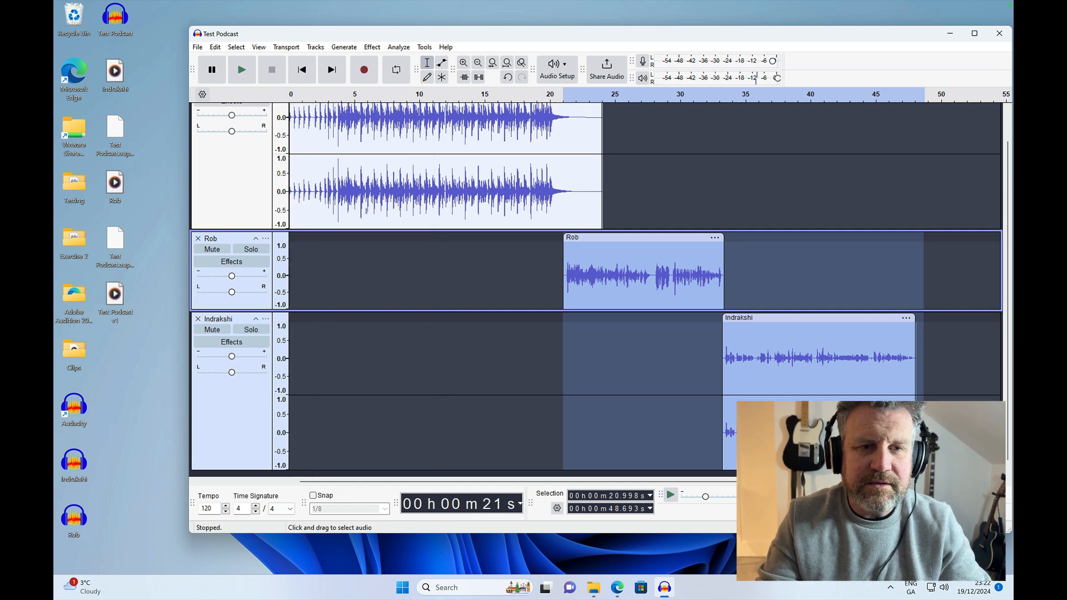
pyautogui.click(294, 96)
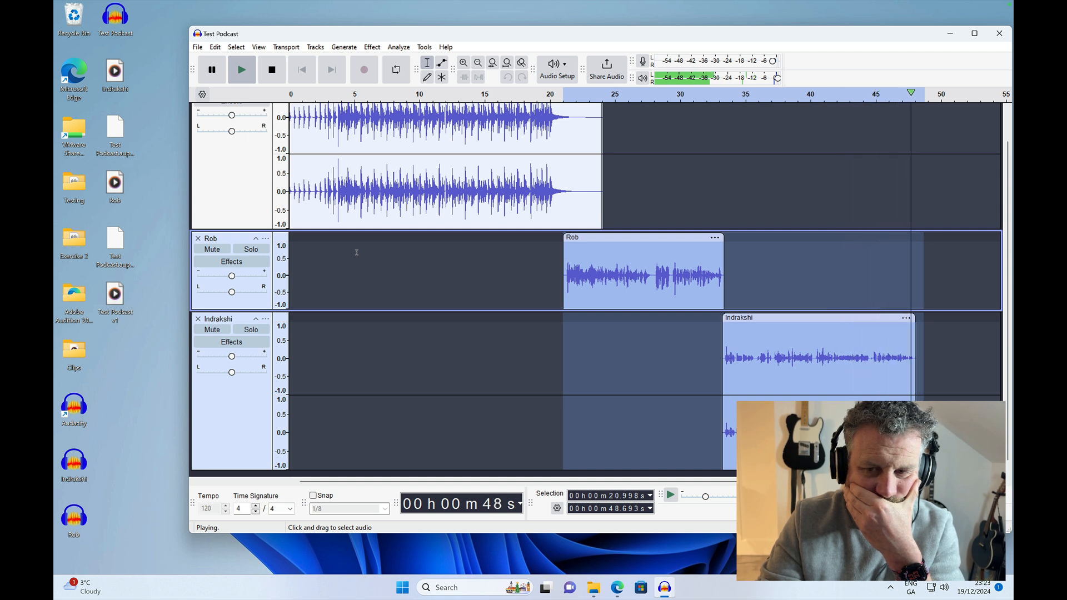
pyautogui.press('space')
# Clear the time selection and import The Machine Jingle 2 from the Clips folder as a new track
pyautogui.click(423, 325)
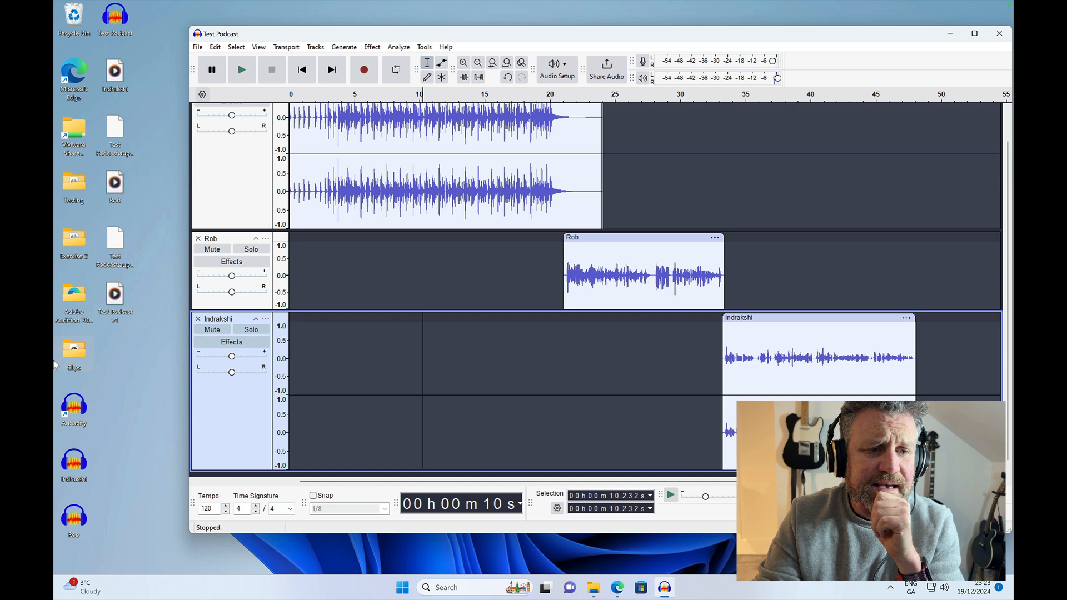
pyautogui.doubleClick(78, 352)
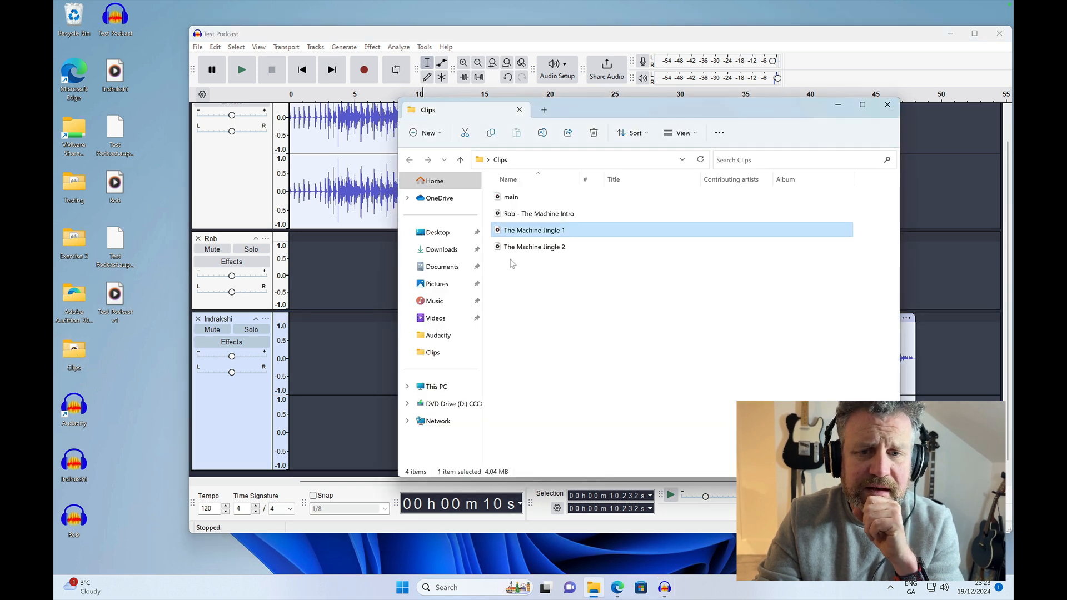
pyautogui.moveTo(552, 246); pyautogui.dragTo(941, 161)
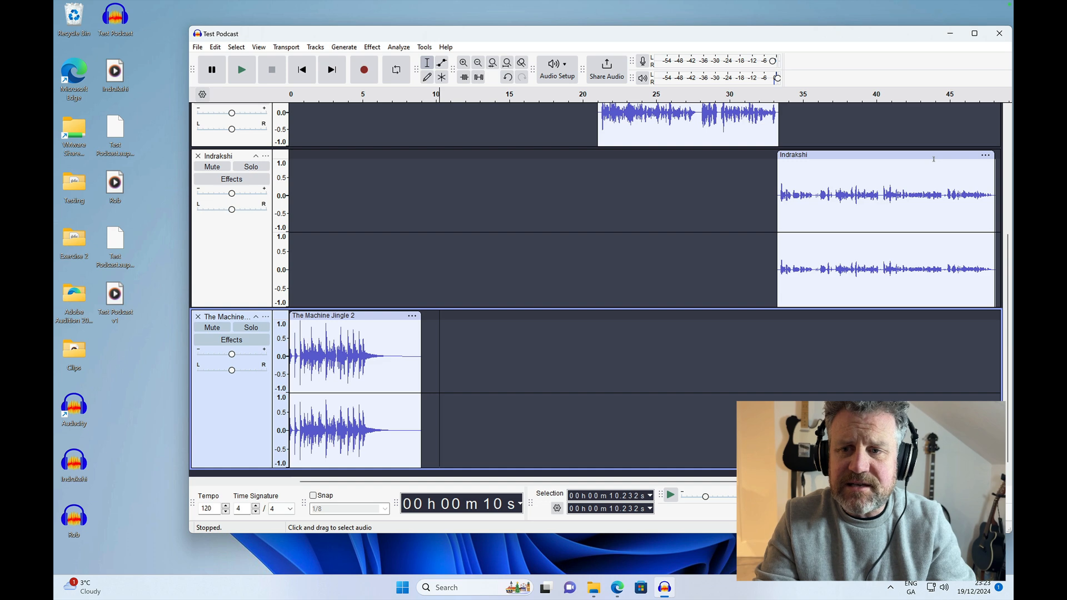
# Move The Machine Jingle 2 clip to about 48 seconds so it starts directly after the second speaker's clip ends
pyautogui.scroll(5, 404, 305)
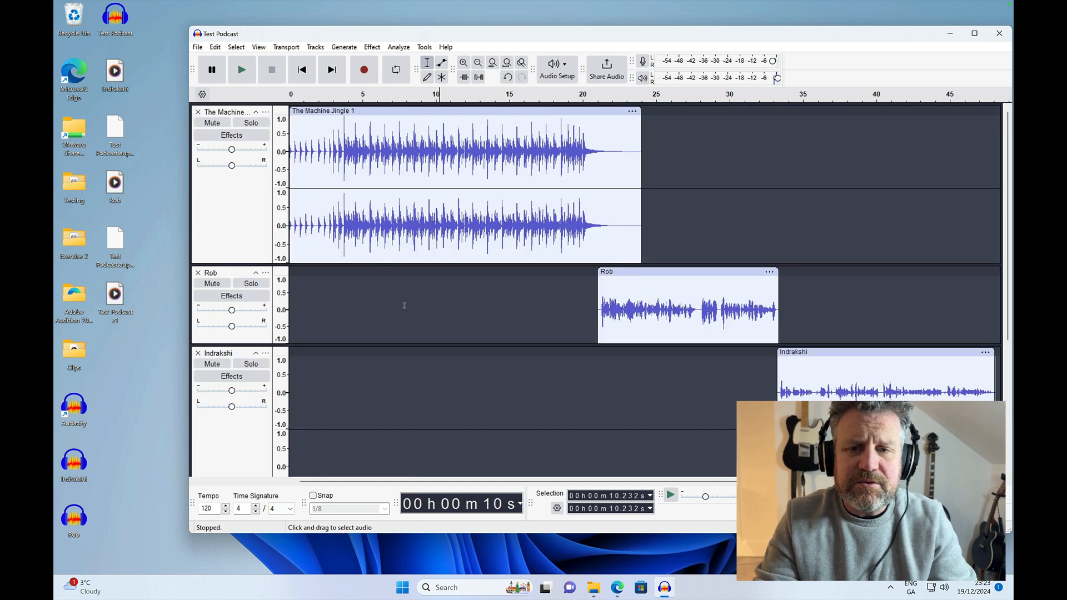
pyautogui.scroll(-5, 404, 305)
pyautogui.scroll(2, 404, 305)
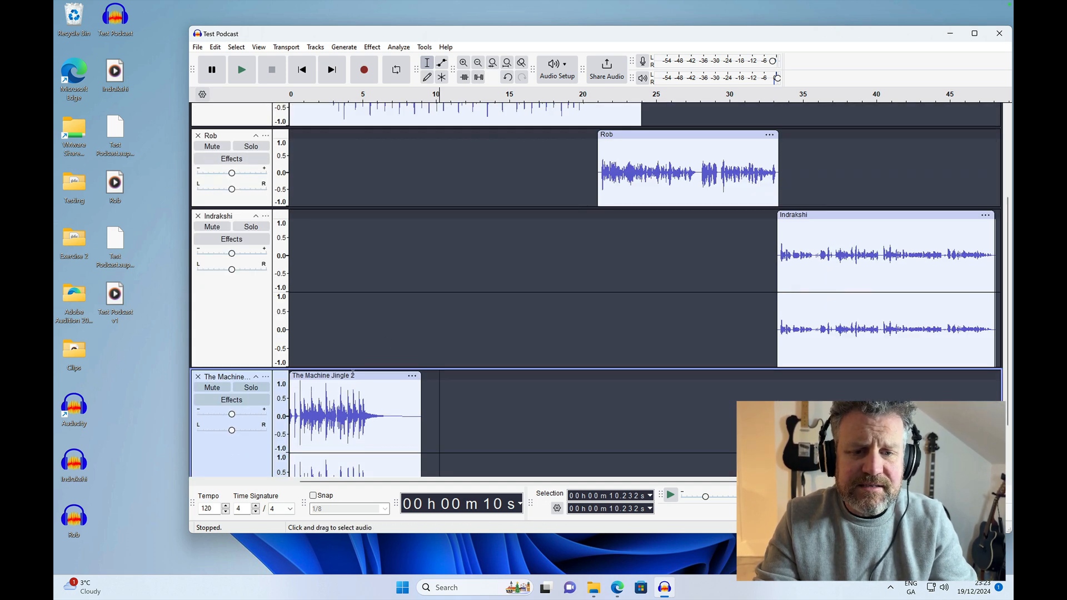
pyautogui.moveTo(352, 374); pyautogui.dragTo(969, 370)
pyautogui.scroll(-2, 970, 370)
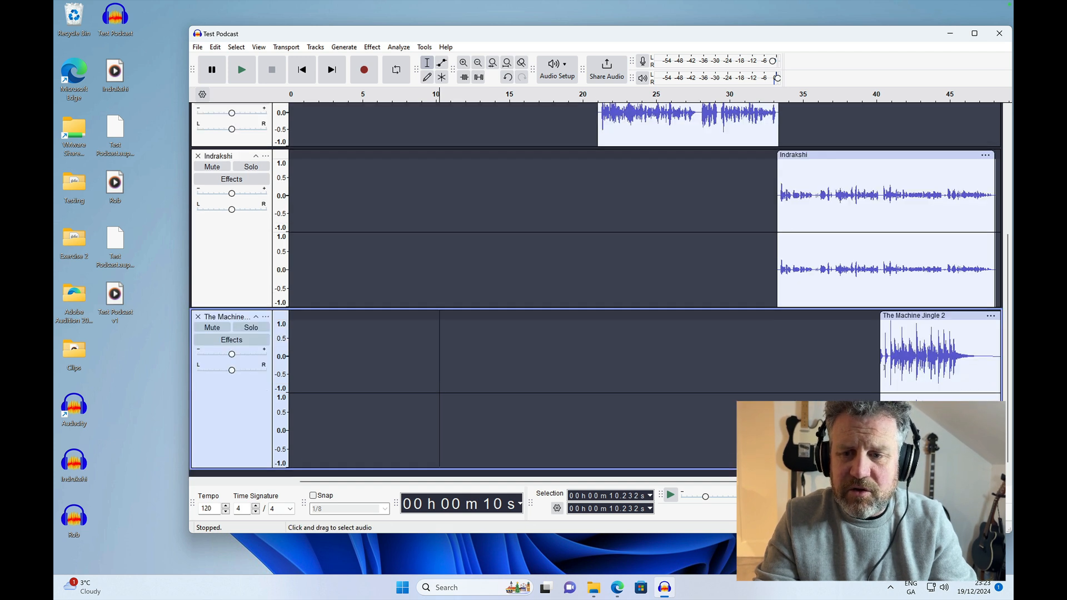
pyautogui.hscroll(3, 884, 367)
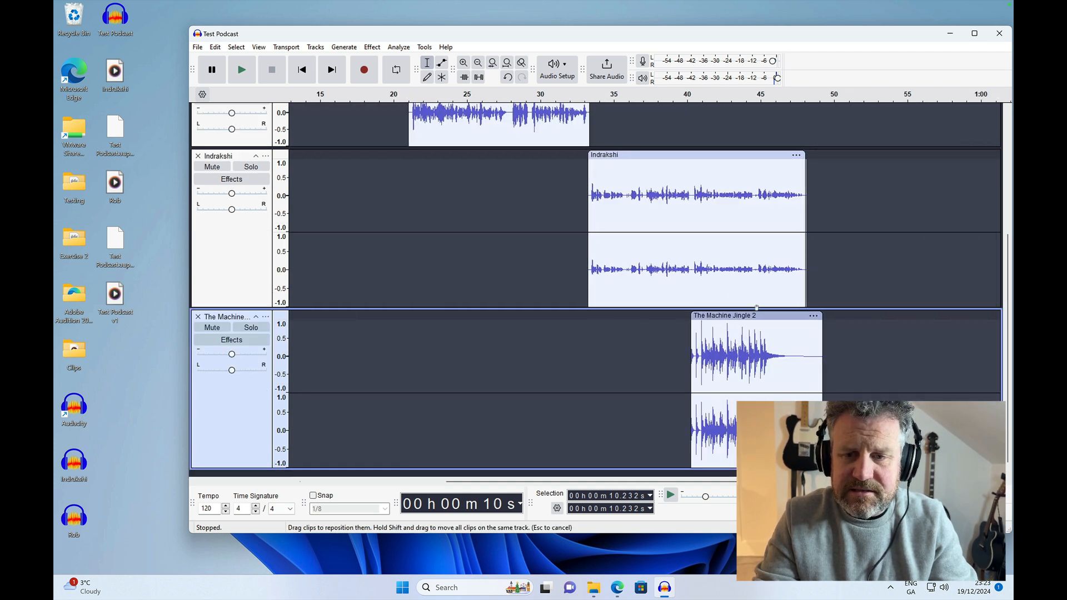
pyautogui.moveTo(761, 315); pyautogui.dragTo(880, 302)
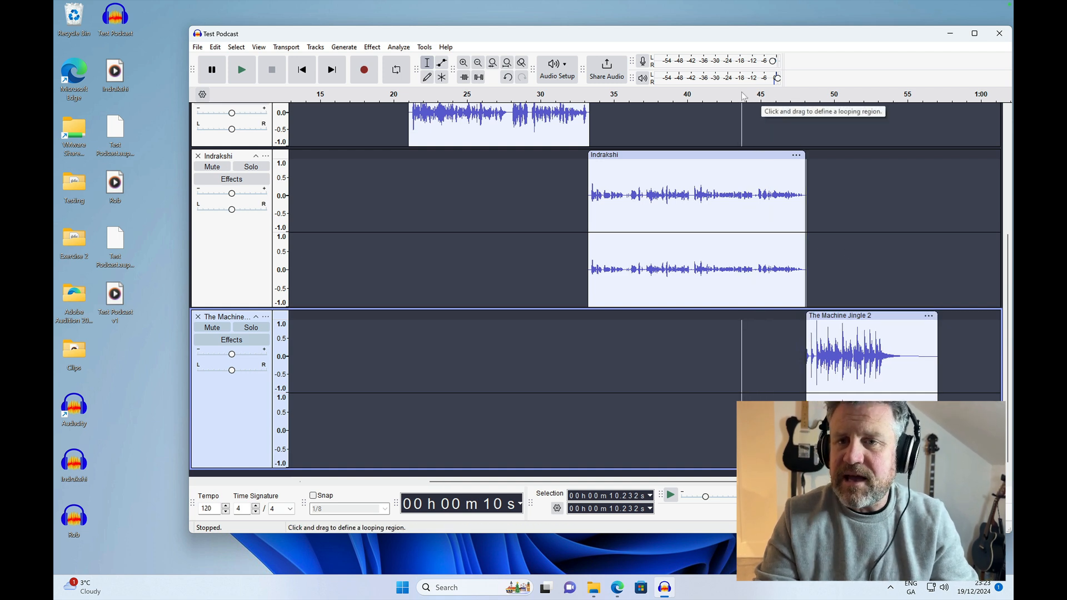
# Play from about 44 seconds to check the transition from the second speaker into the closing jingle, and stop playback
pyautogui.click(744, 97)
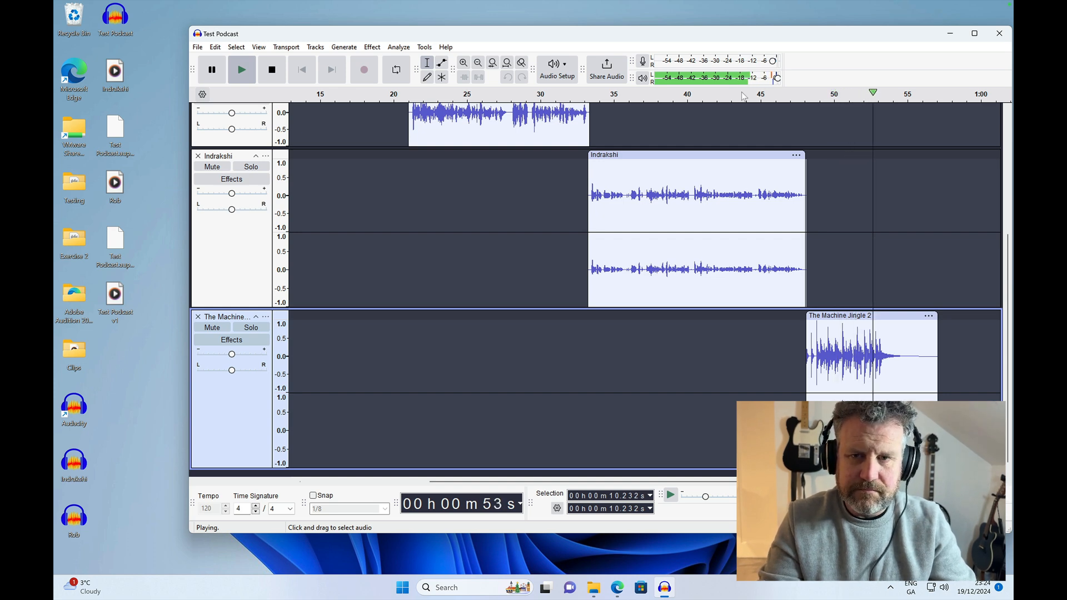
pyautogui.press('space')
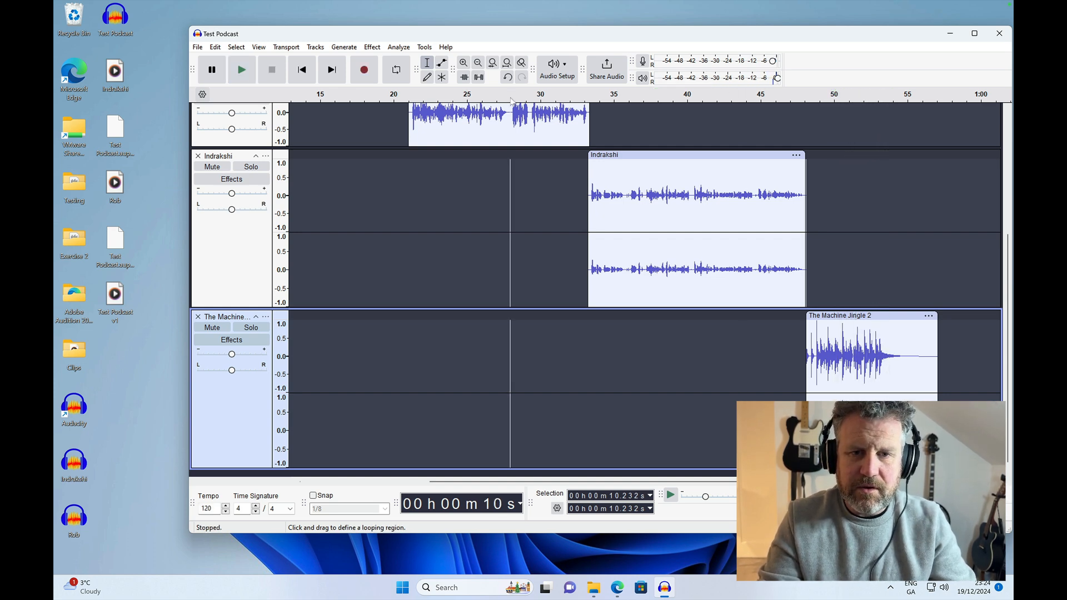
# Look over all four tracks to review how the opening jingle, both speakers' clips and the closing jingle are arranged
pyautogui.scroll(5, 506, 148)
pyautogui.hscroll(-1, 506, 147)
pyautogui.scroll(-5, 505, 148)
pyautogui.hscroll(1, 506, 147)
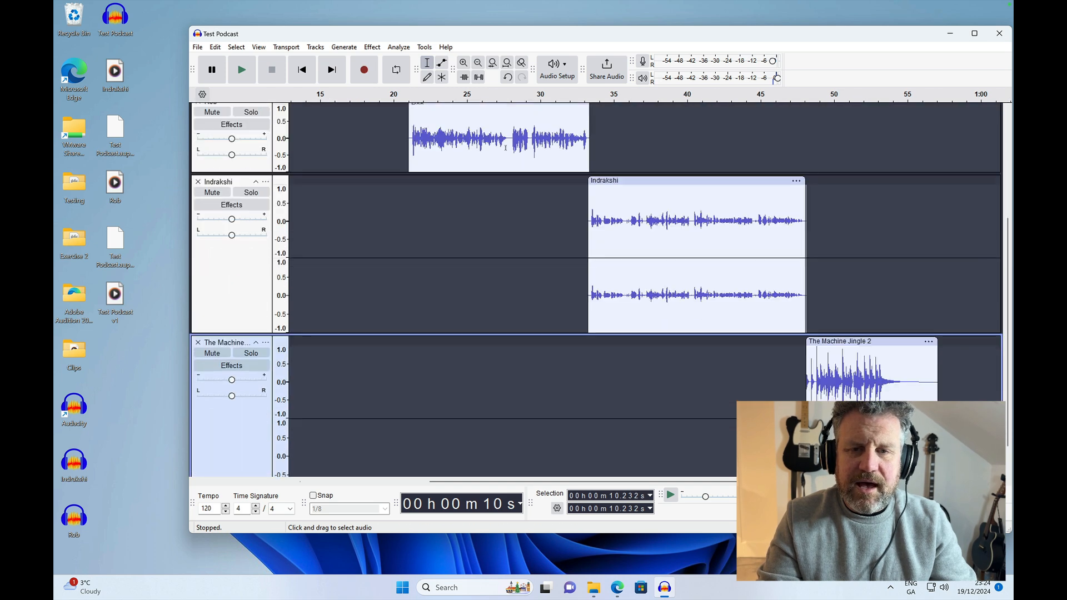
pyautogui.scroll(5, 503, 123)
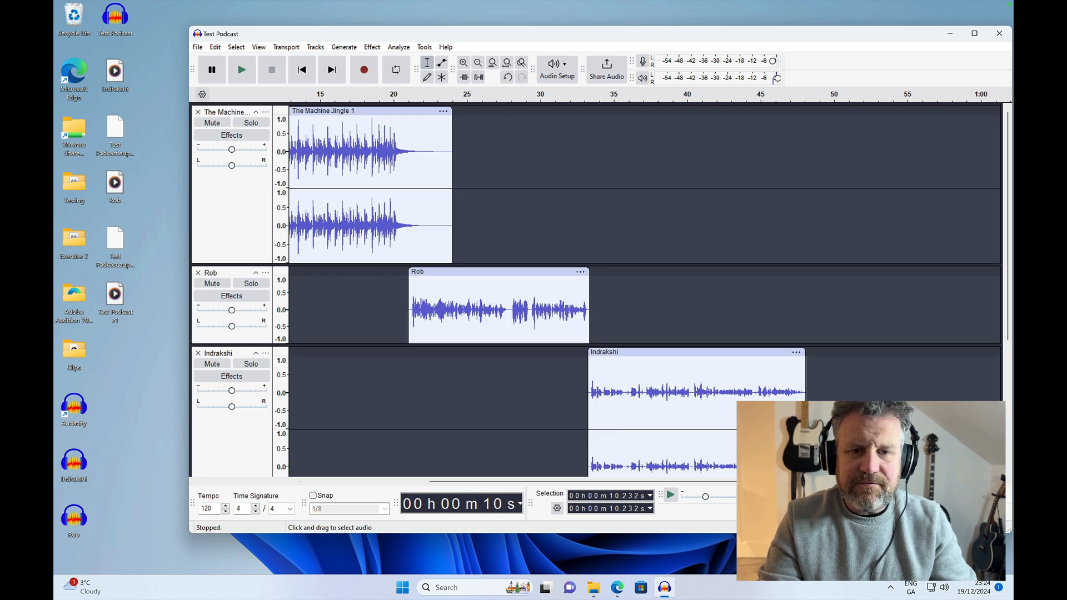
pyautogui.scroll(-6, 397, 246)
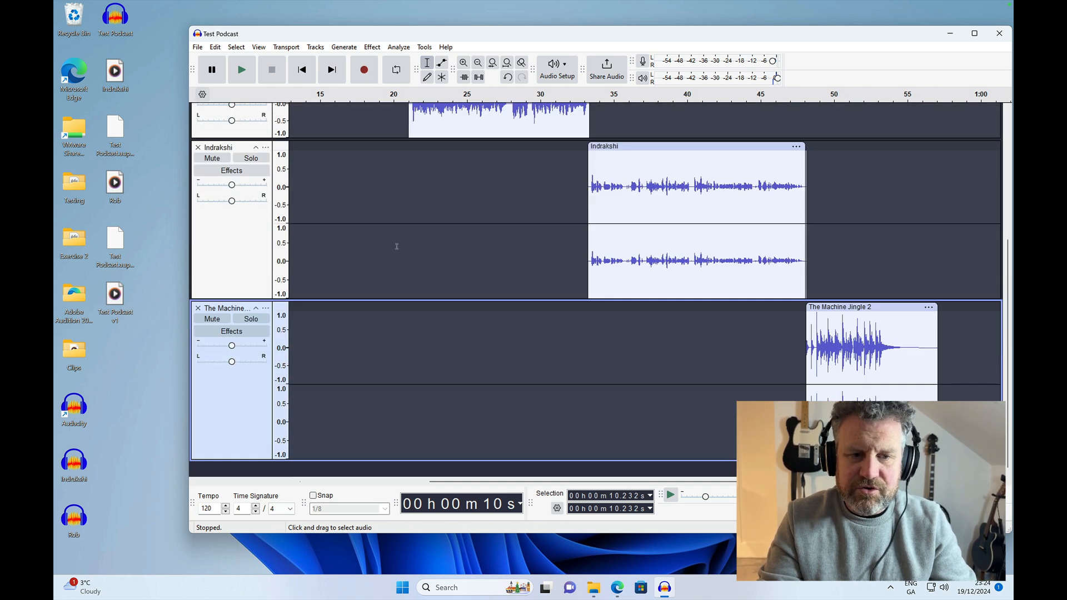
pyautogui.scroll(5, 397, 246)
pyautogui.hscroll(-1, 396, 246)
pyautogui.scroll(-5, 396, 246)
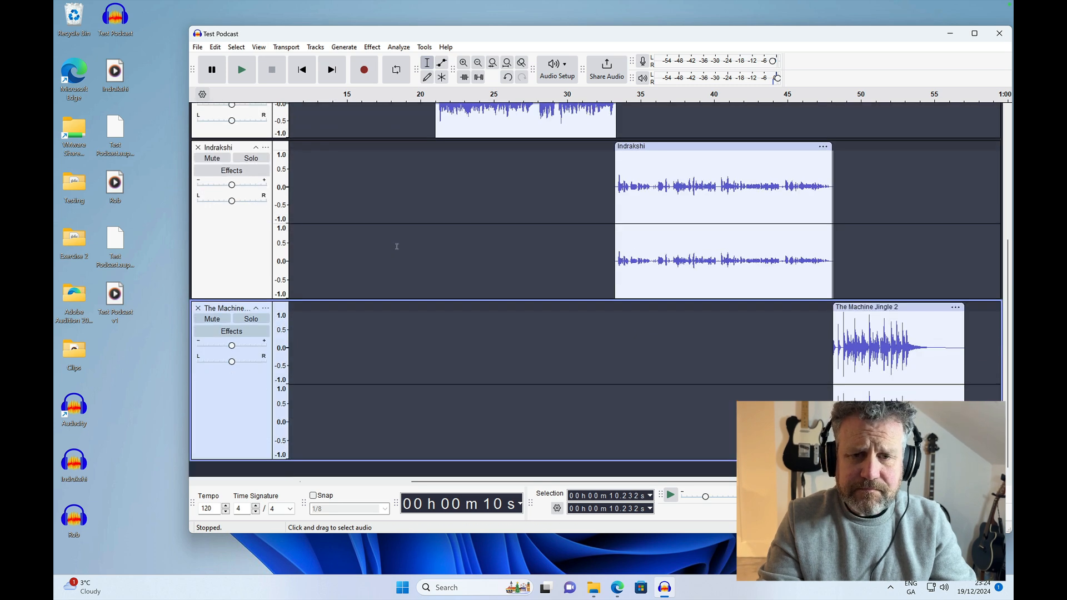
# Review the full timeline, comparing where the second speaker's clip meets the closing jingle with the arrangement of the earlier tracks
pyautogui.hscroll(5, 534, 193)
pyautogui.hscroll(-10, 534, 192)
pyautogui.scroll(1, 534, 193)
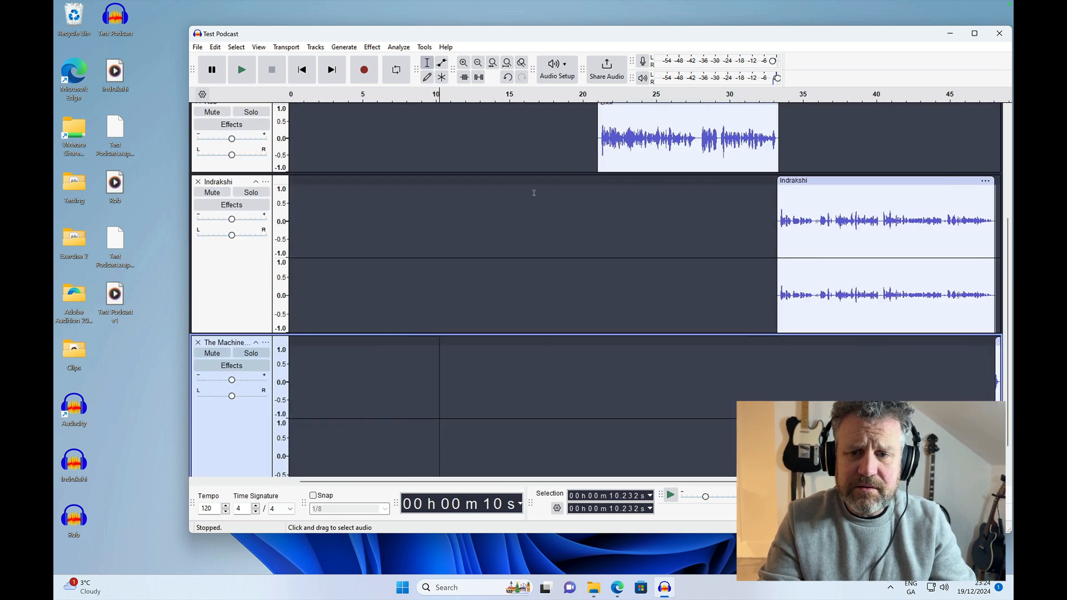
pyautogui.scroll(4, 534, 193)
pyautogui.scroll(-5, 534, 193)
pyautogui.hscroll(5, 534, 192)
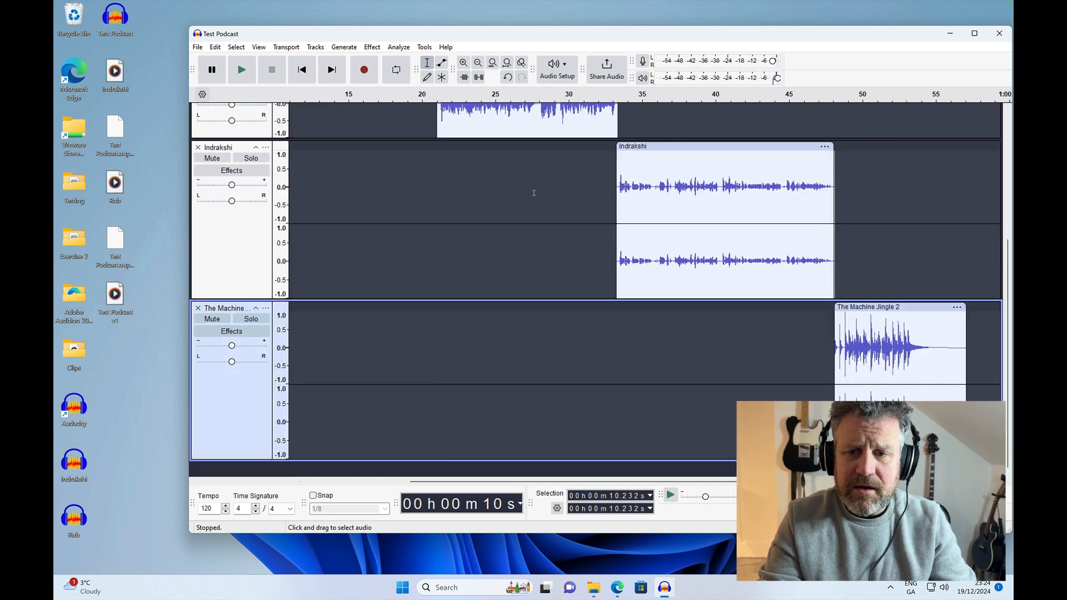
pyautogui.hscroll(-5, 534, 192)
pyautogui.scroll(1, 534, 193)
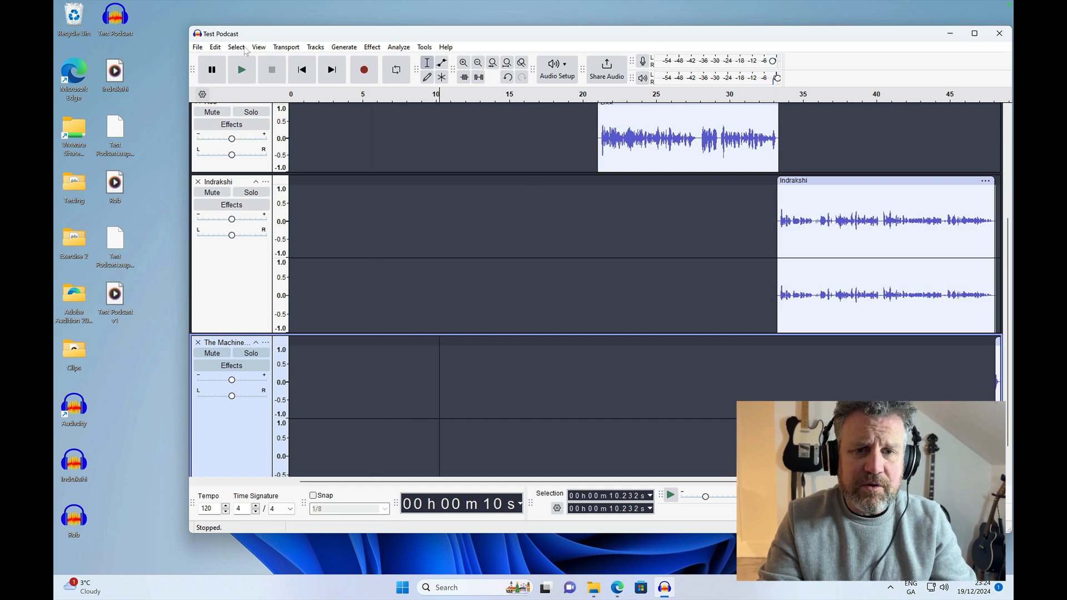
pyautogui.scroll(3, 316, 121)
# Export the entire project to the desktop as a stereo 16-bit WAV file named Test Podcast v2
pyautogui.click(197, 47)
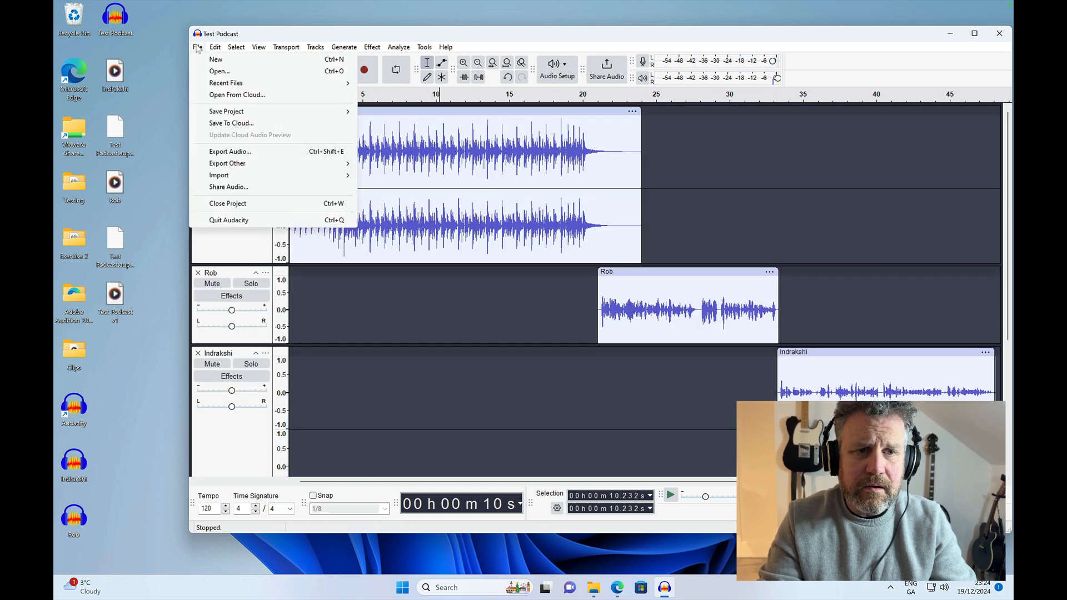
pyautogui.click(221, 152)
pyautogui.click(575, 193)
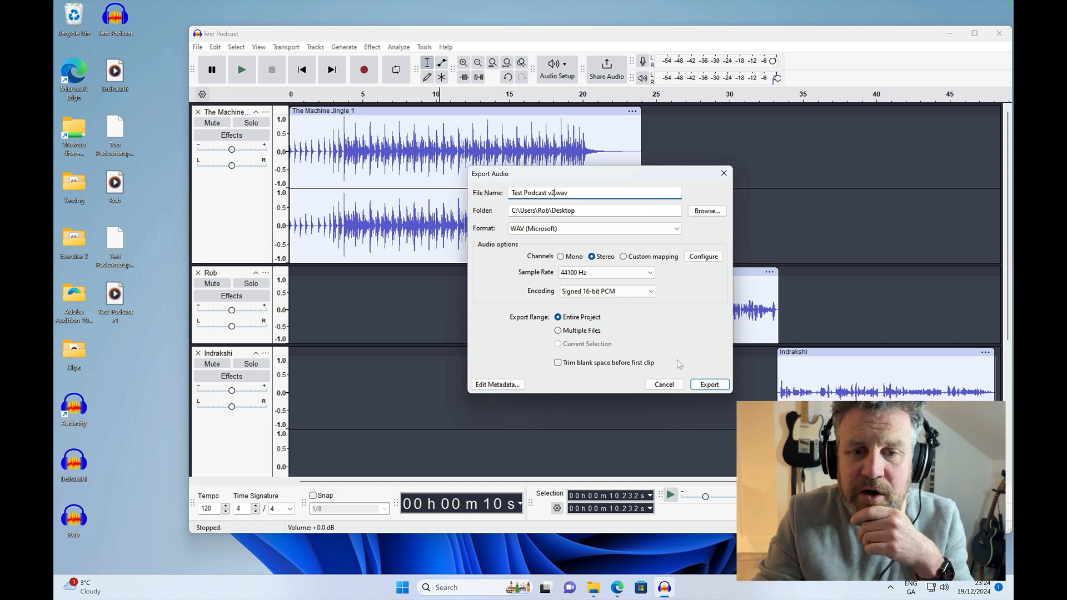
pyautogui.click(709, 384)
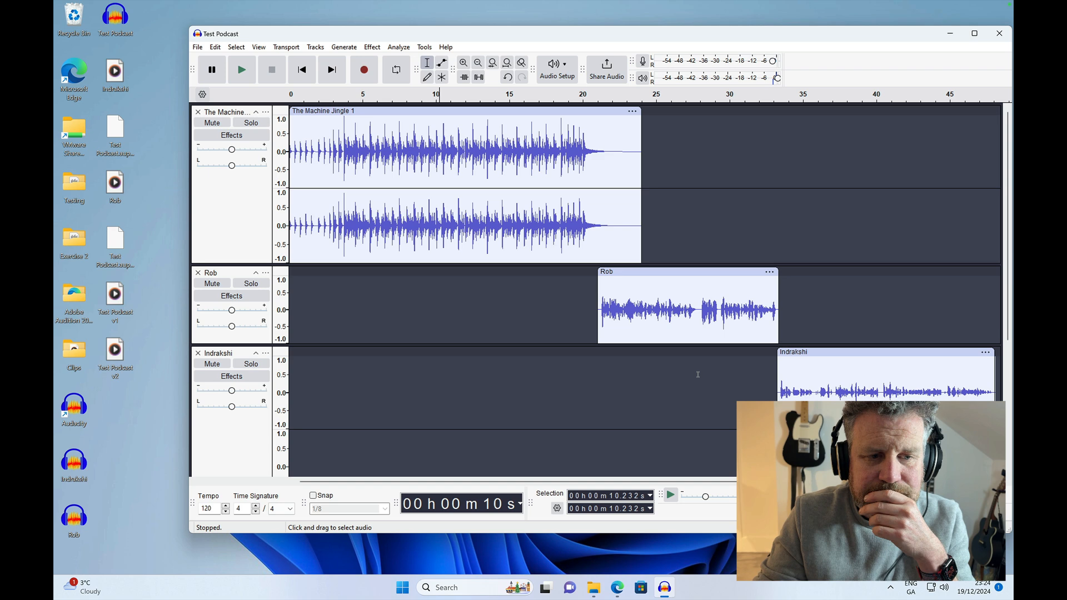
# Close the Test Podcast project and load the exported Test Podcast v2 file from the desktop into a new Audacity project
pyautogui.click(1005, 38)
pyautogui.click(578, 280)
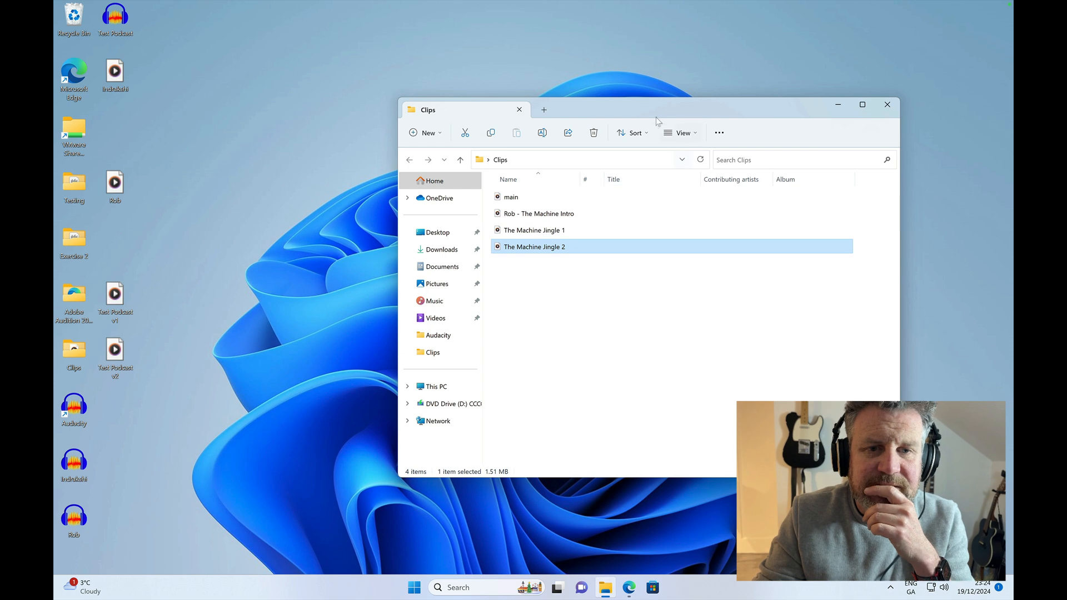
pyautogui.doubleClick(74, 404)
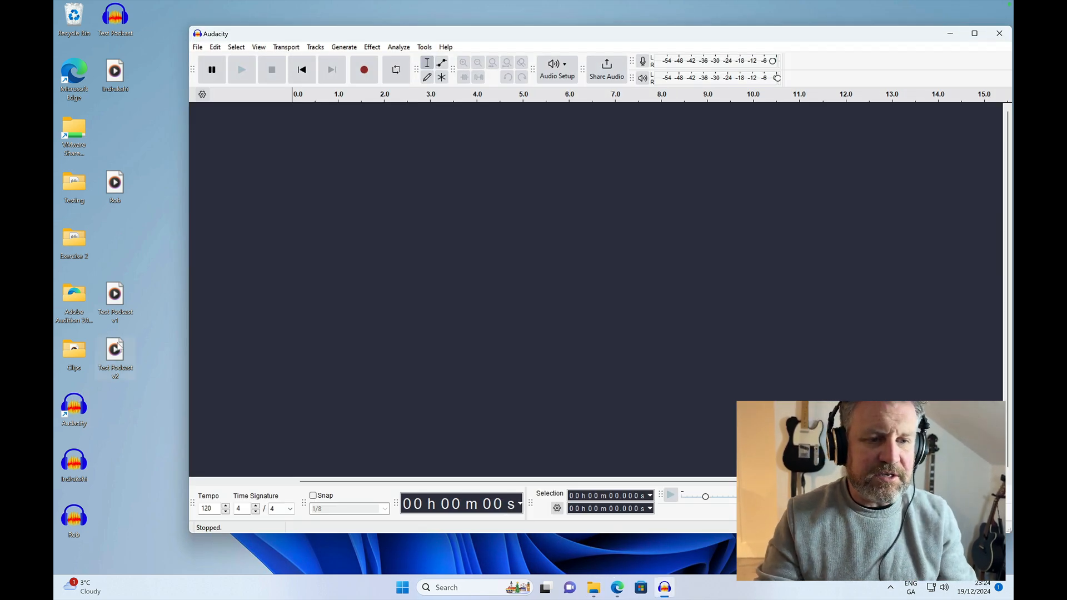
pyautogui.moveTo(116, 350); pyautogui.dragTo(315, 273)
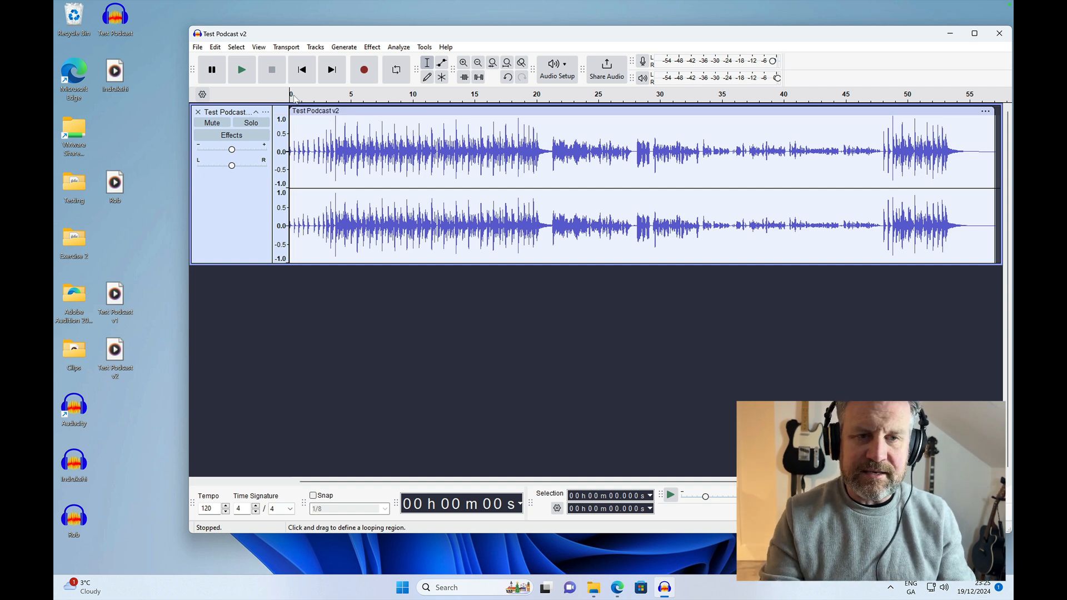
# Play the exported mix from the start, skip to about 22, 35 and 49 seconds to check each section, and stop playback
pyautogui.press('space')
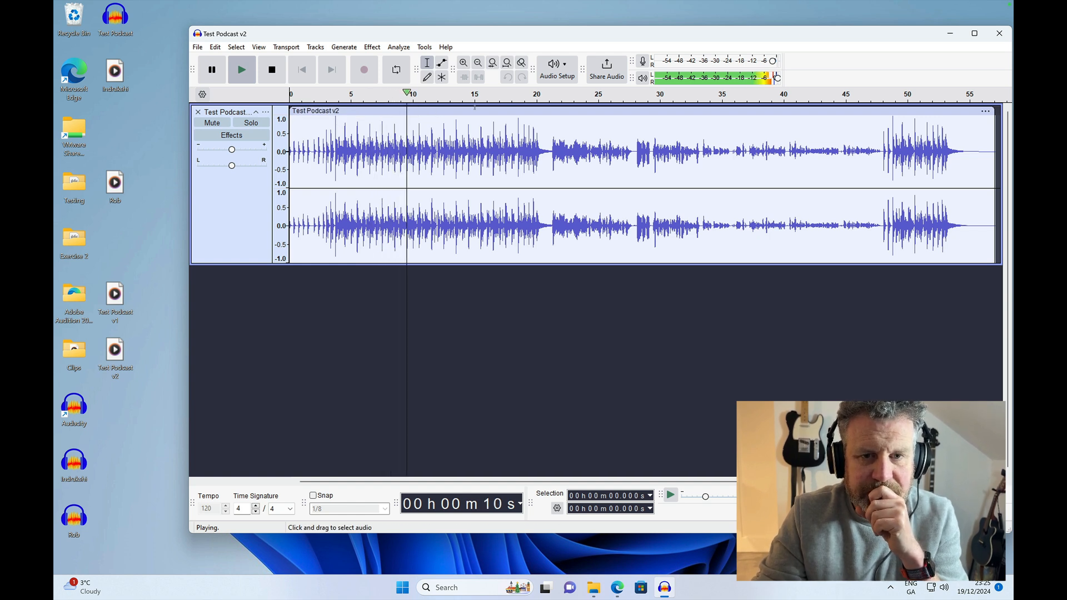
pyautogui.click(555, 99)
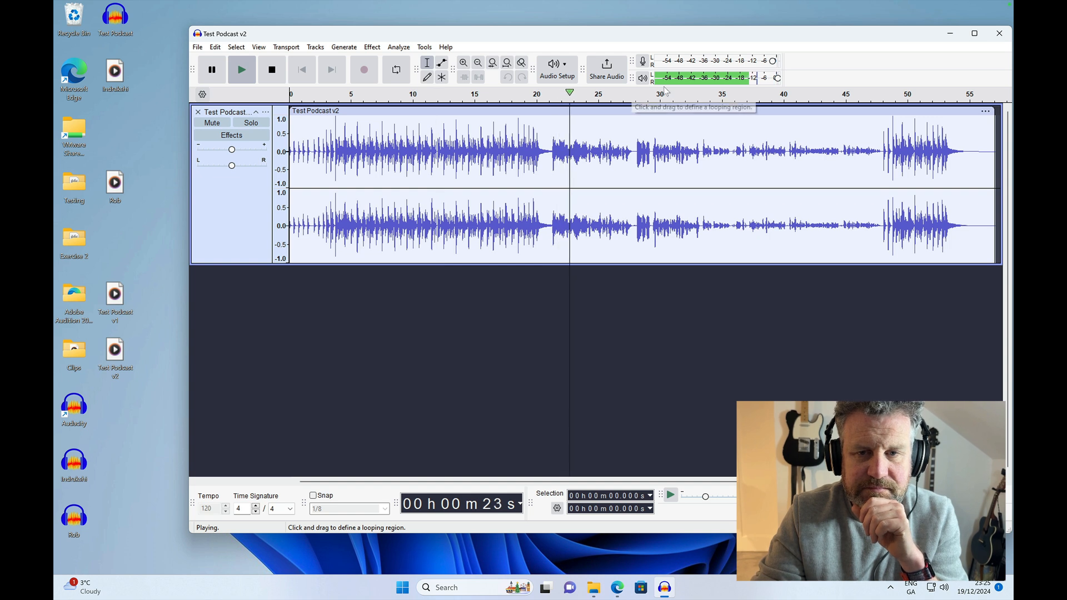
pyautogui.click(718, 94)
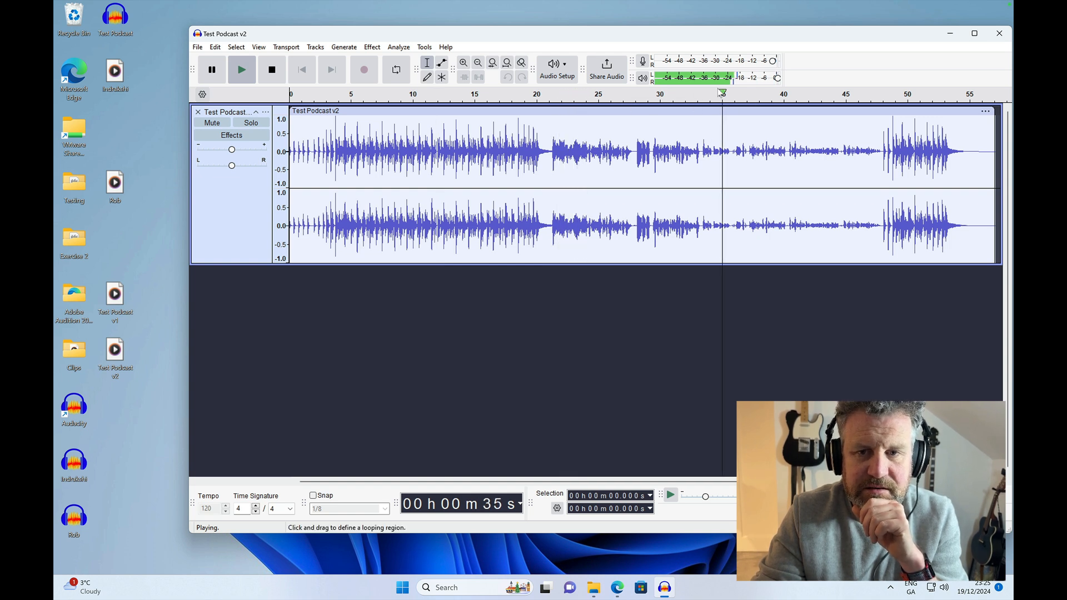
pyautogui.click(893, 94)
pyautogui.press('space')
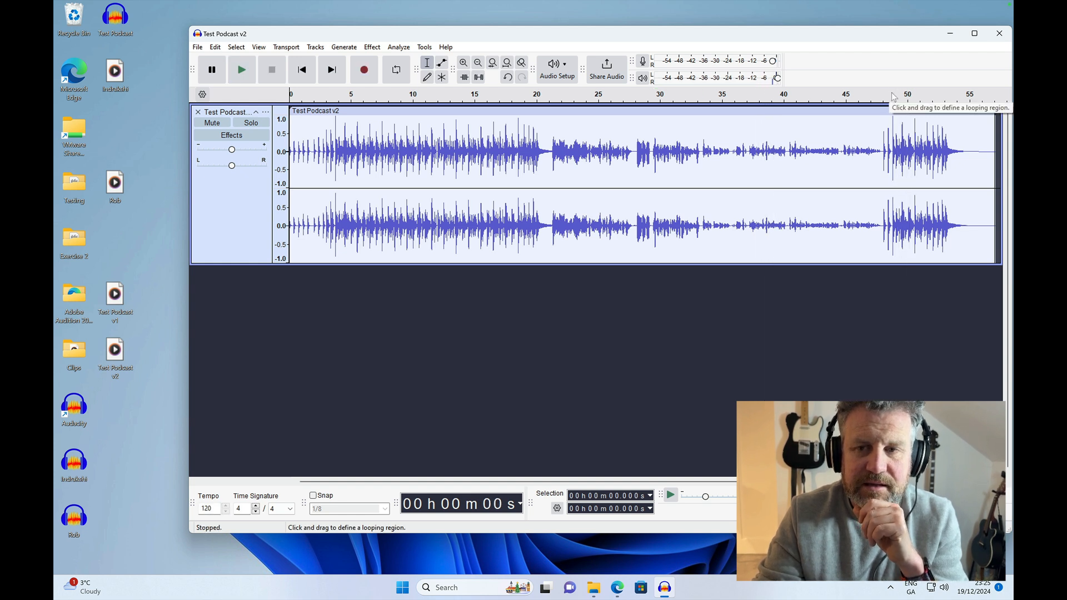